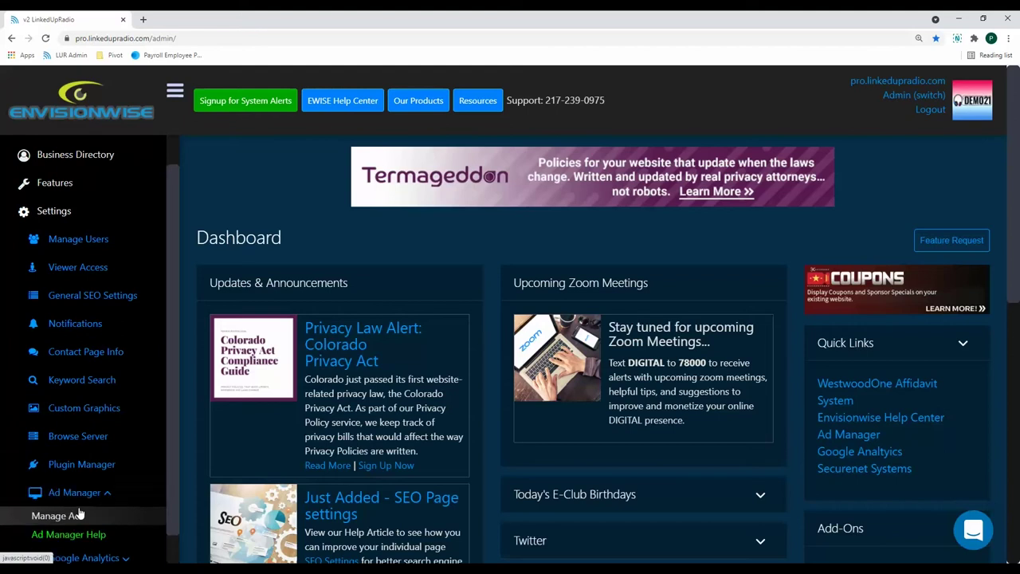
Open the Ad Manager's login page in a new tab from Settings > Ad Manager > Manage Ads.
left_click(71, 518)
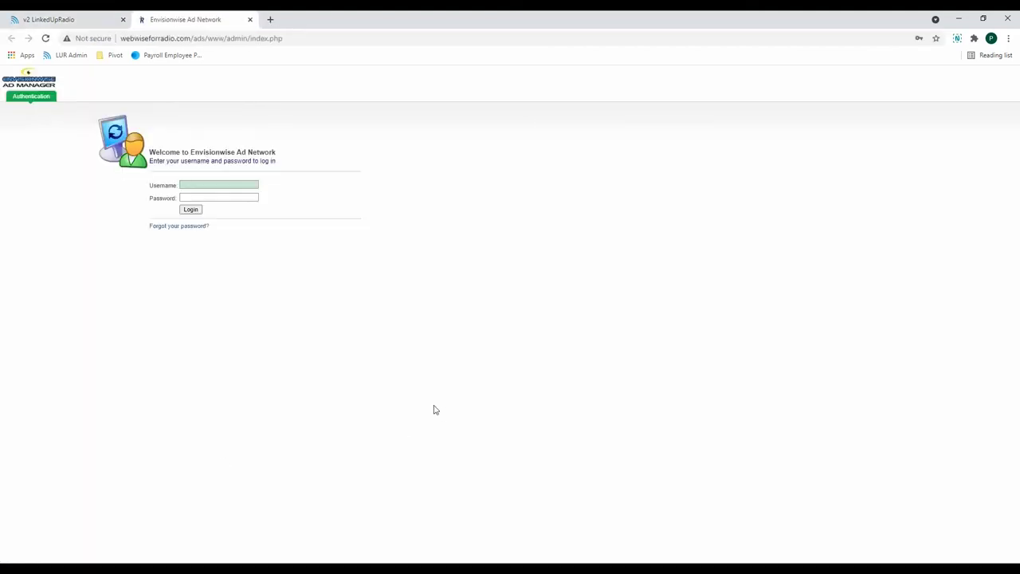
Log in to the Ad Manager with the saved administrator credentials.
left_click(247, 185)
left_click(243, 213)
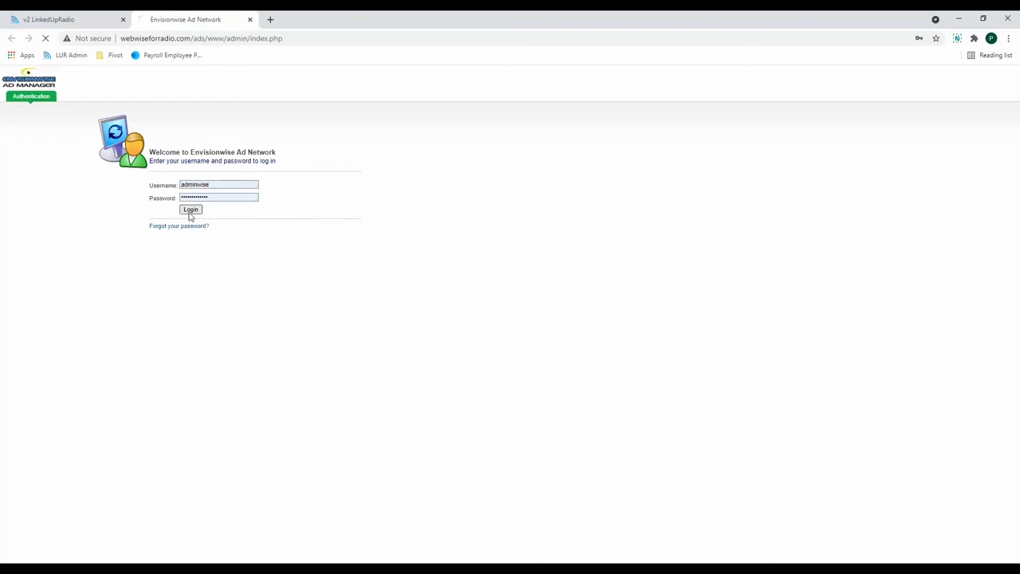
left_click(190, 209)
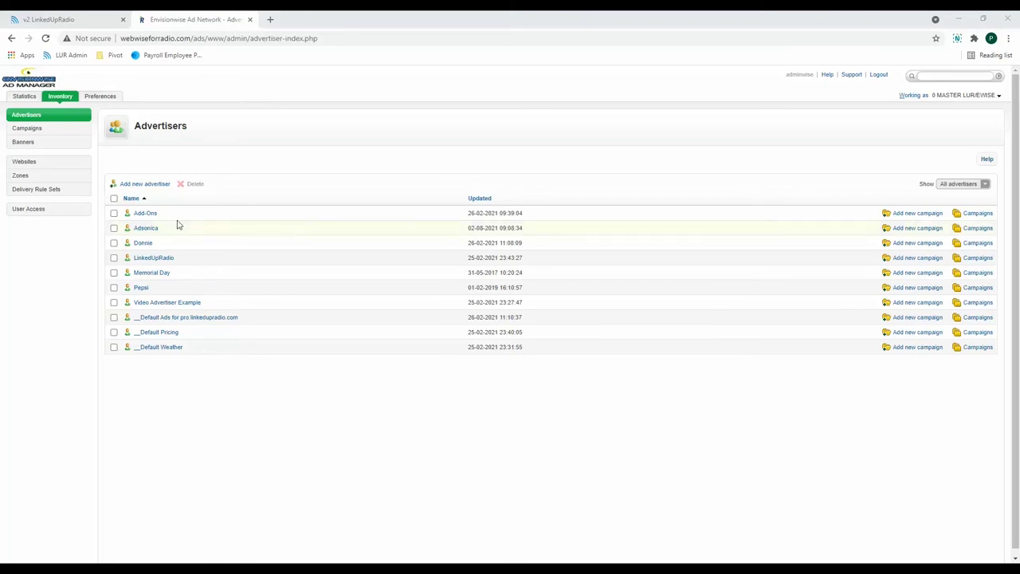
Add and save advertiser 'Pepsi_' with an autofilled contact name and e-mail.
left_click(151, 187)
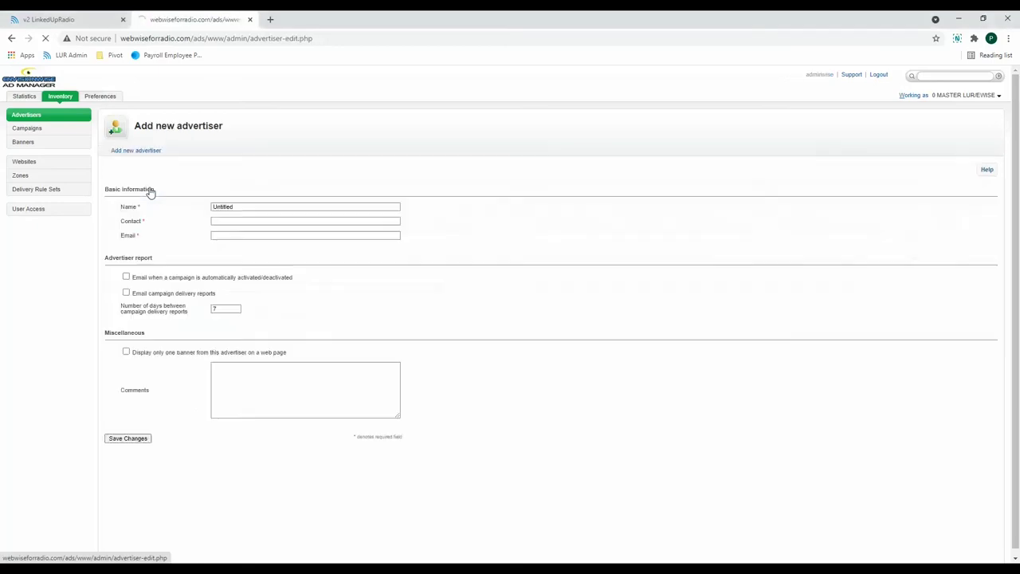
left_click(253, 207)
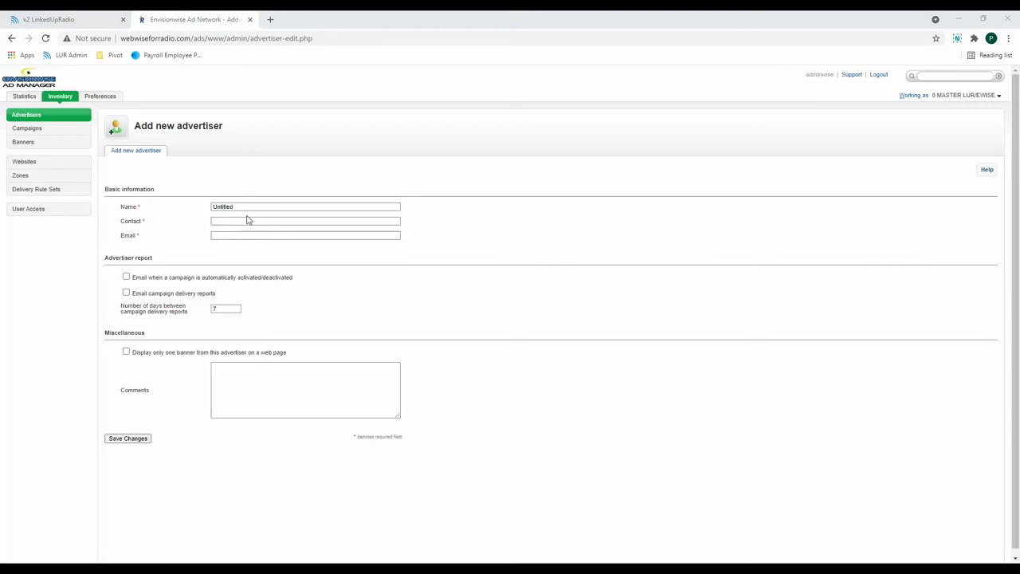
left_click_drag(252, 209, 186, 210)
type("Pepsi")
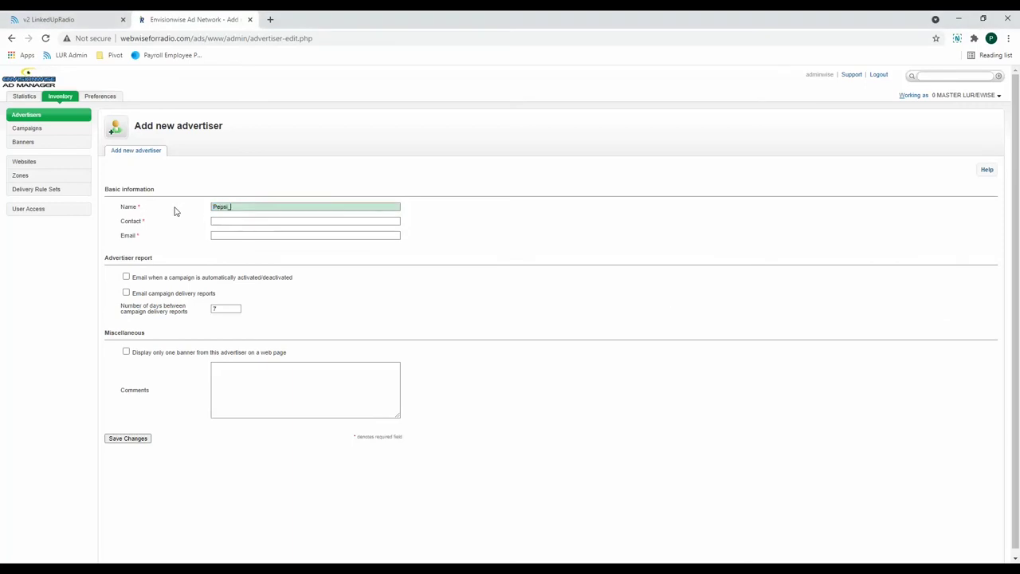
left_click(248, 220)
left_click(239, 241)
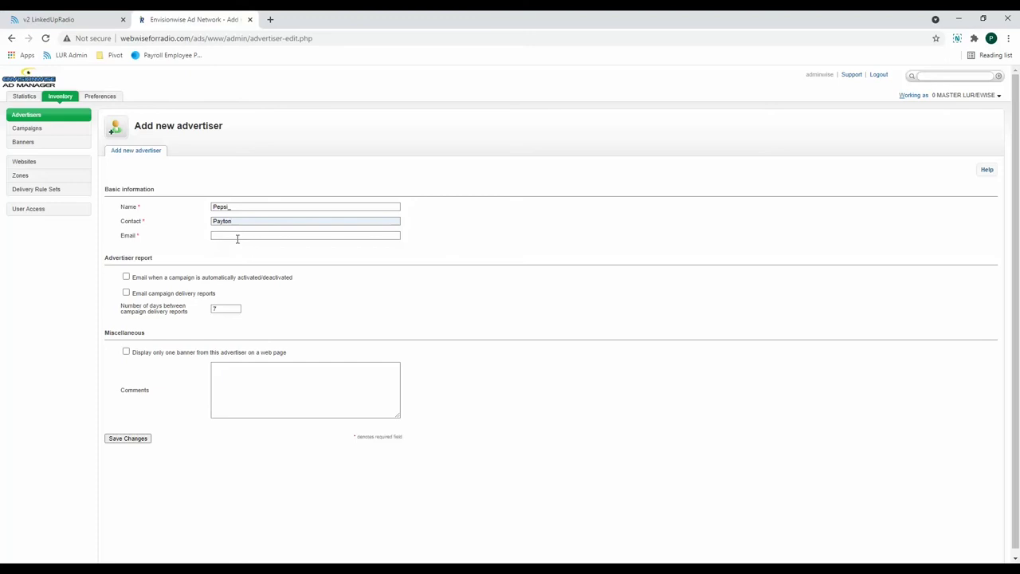
left_click(237, 236)
left_click(236, 350)
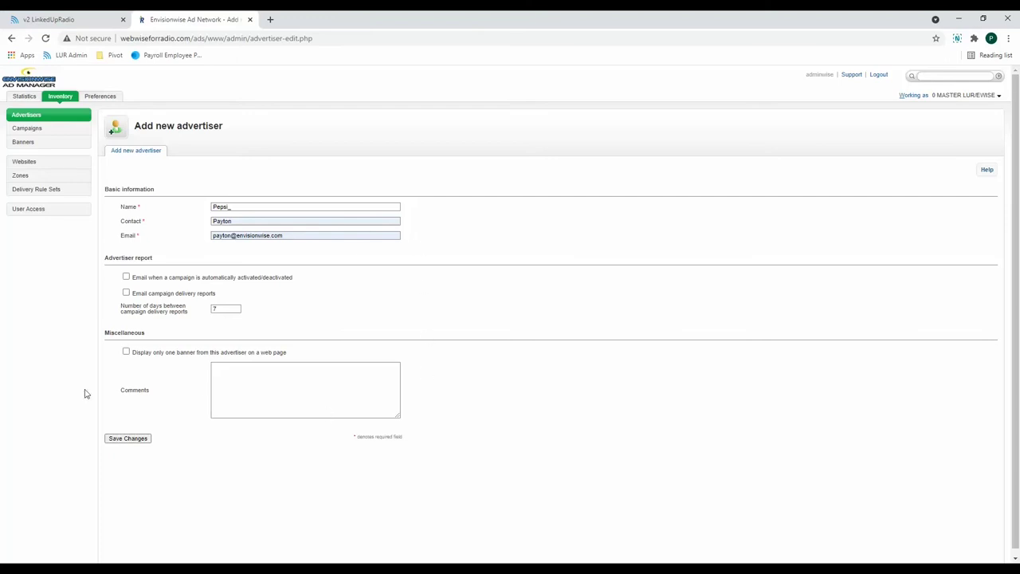
left_click(143, 443)
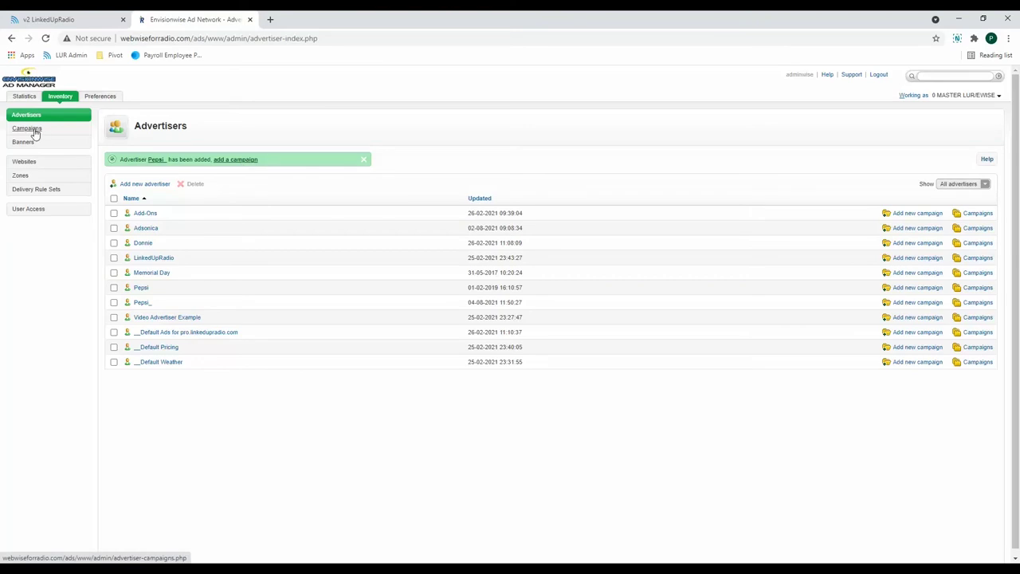
Create and save 'Pepsi_ - Default Campaign' as a Remnant campaign for Pepsi_.
left_click(247, 164)
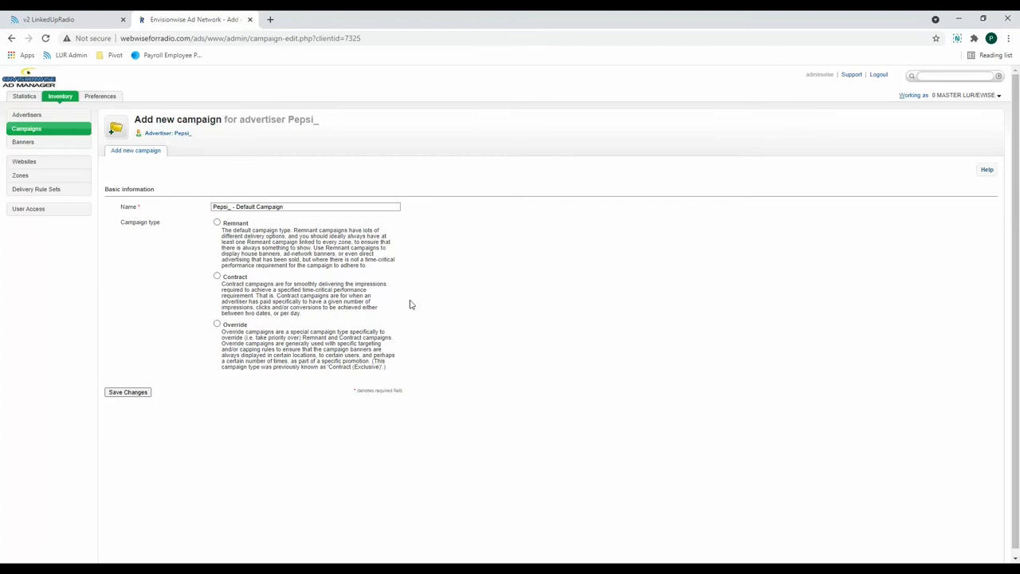
left_click(217, 223)
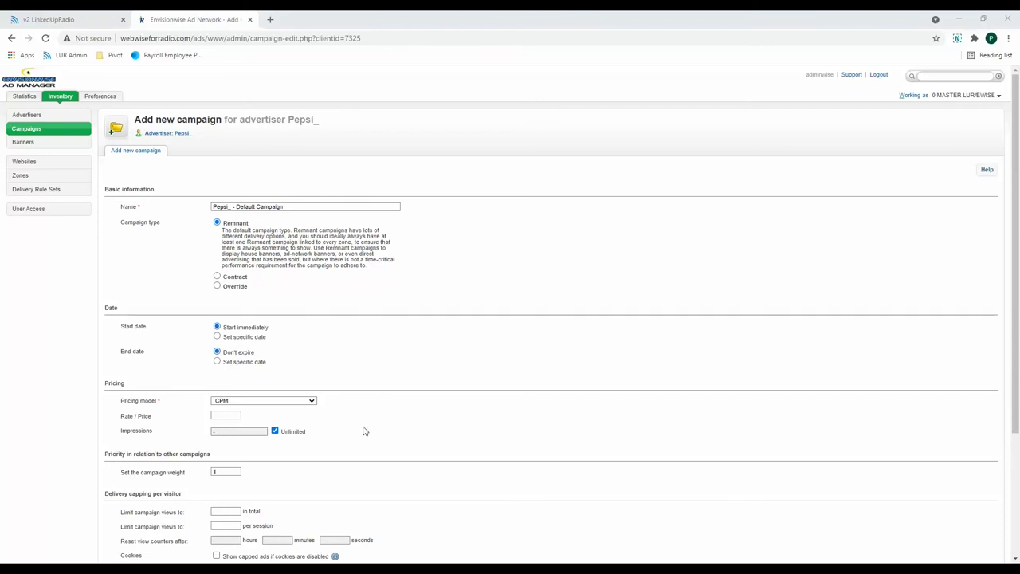
scroll(372, 464, "down", 3)
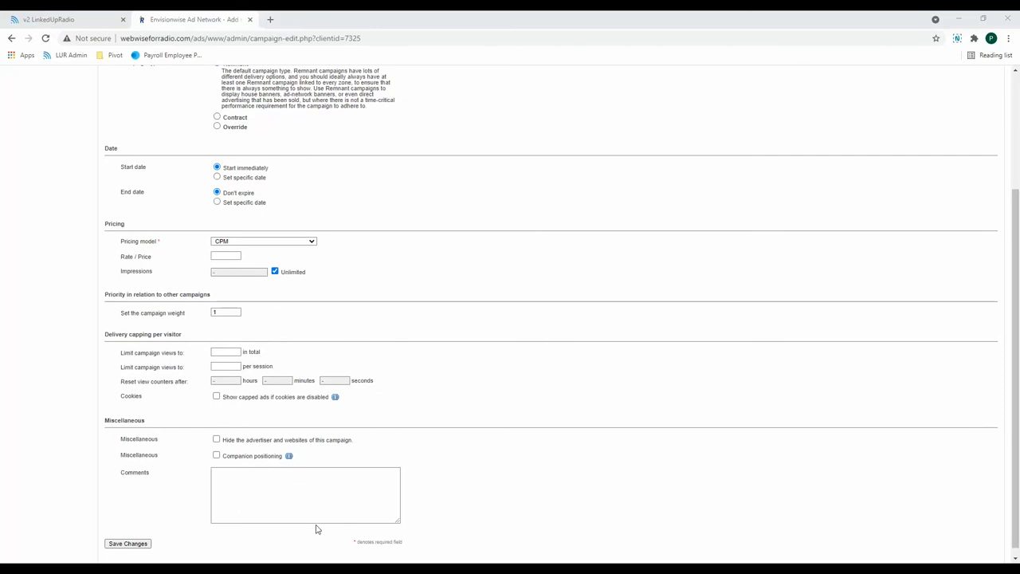
left_click(148, 544)
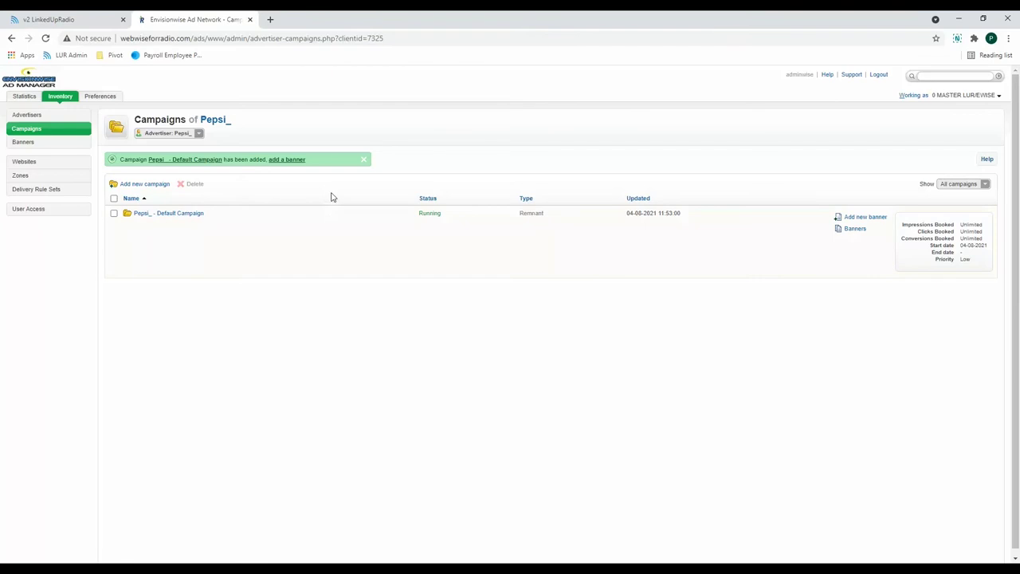
Start a banner named 'Pepsi 300x250' using the Pepsi_300x250 image file.
left_click(282, 161)
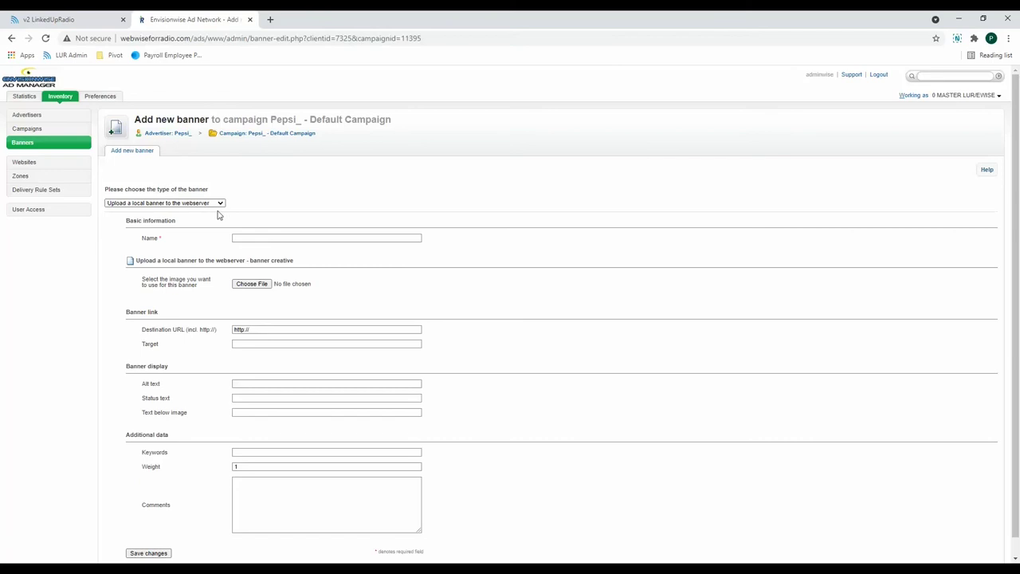
left_click(269, 237)
left_click(271, 311)
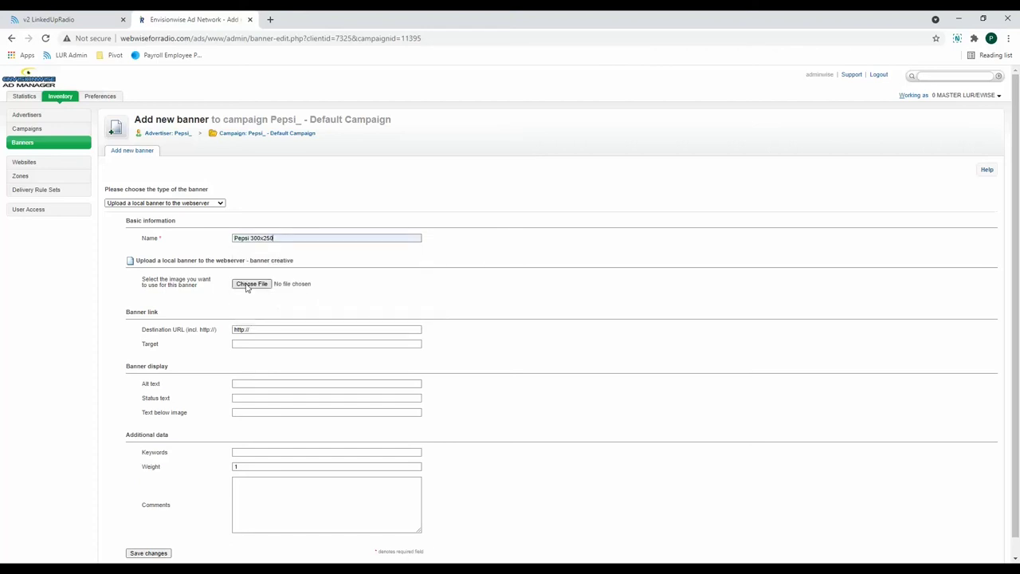
left_click(248, 285)
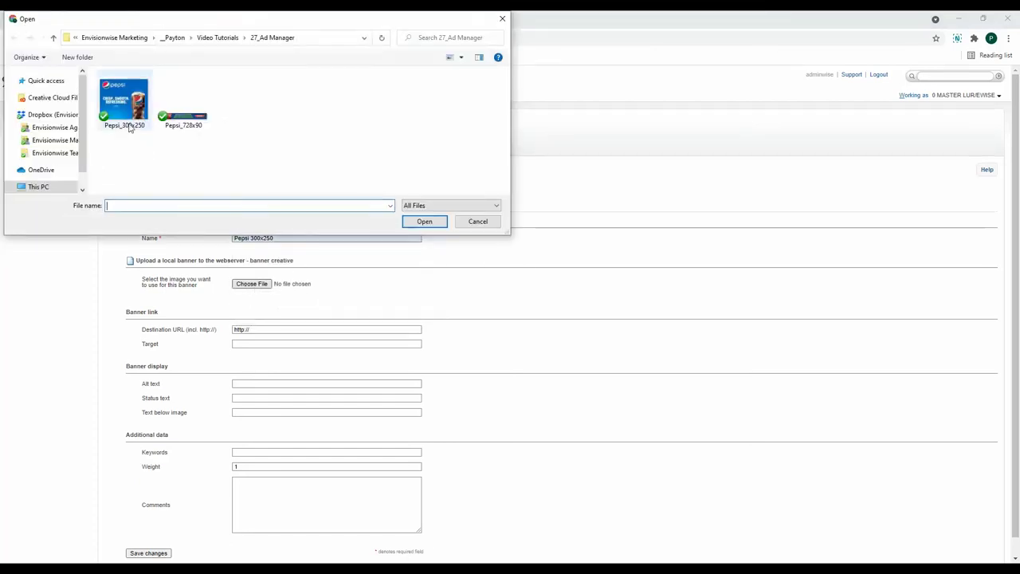
left_click(127, 103)
left_click(423, 222)
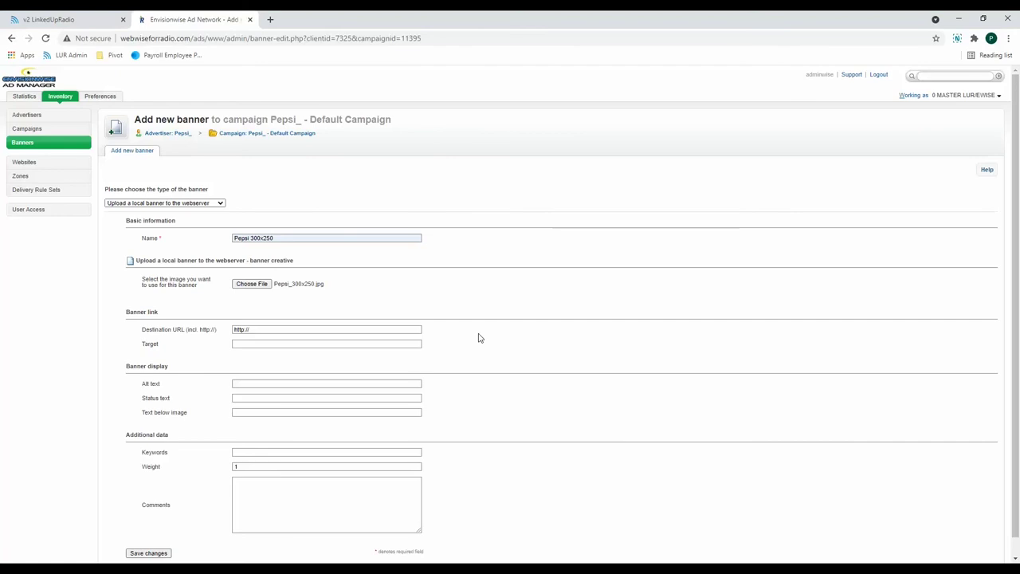
left_click(390, 330)
left_click(351, 351)
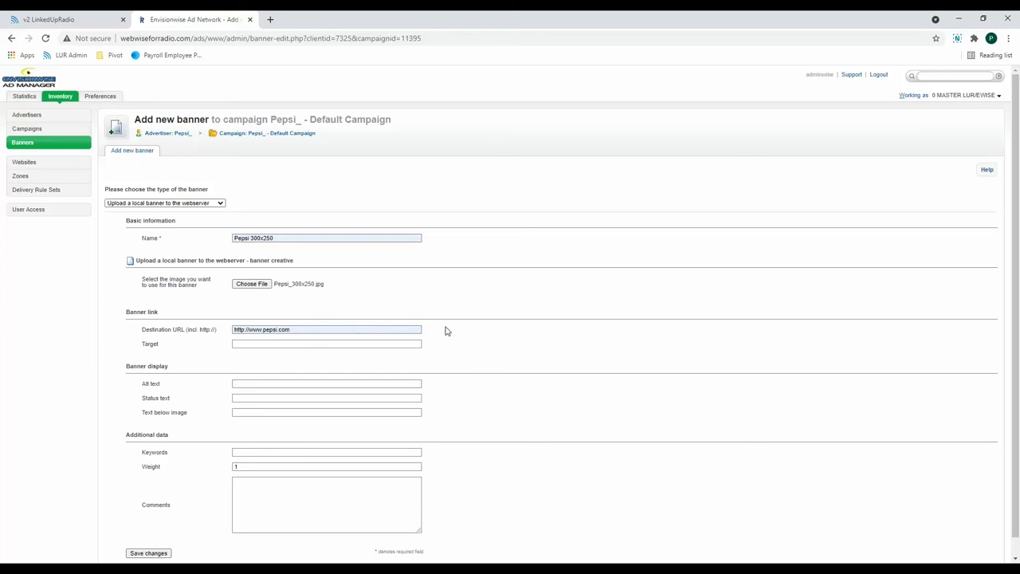
left_click(369, 342)
type("_self")
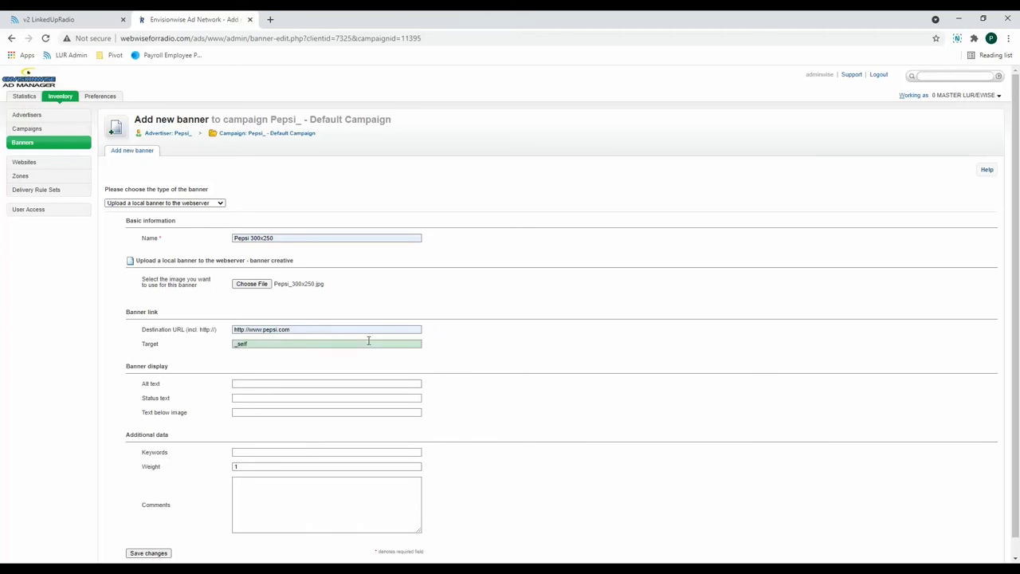
left_click(445, 344)
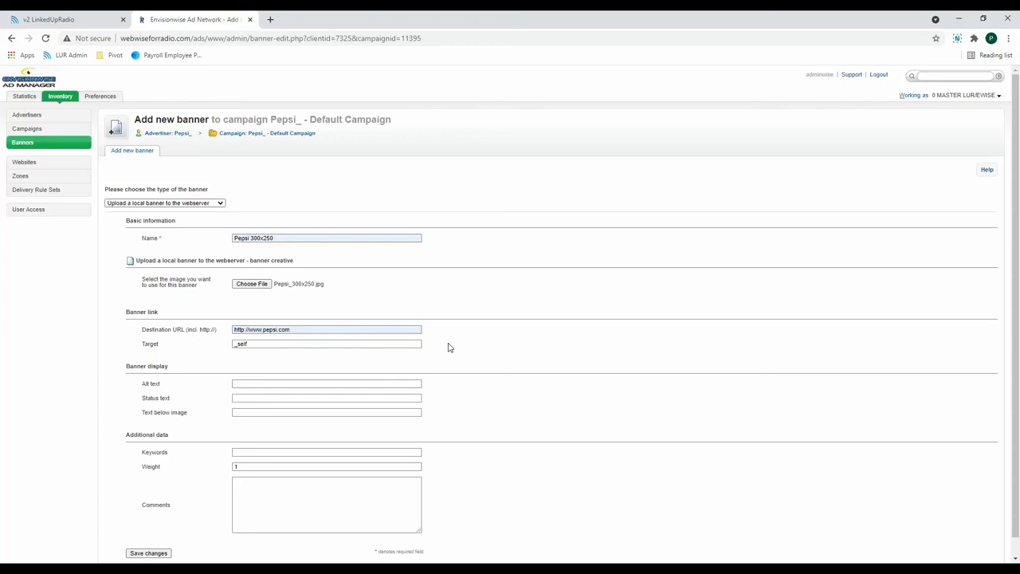
left_click_drag(403, 347, 208, 349)
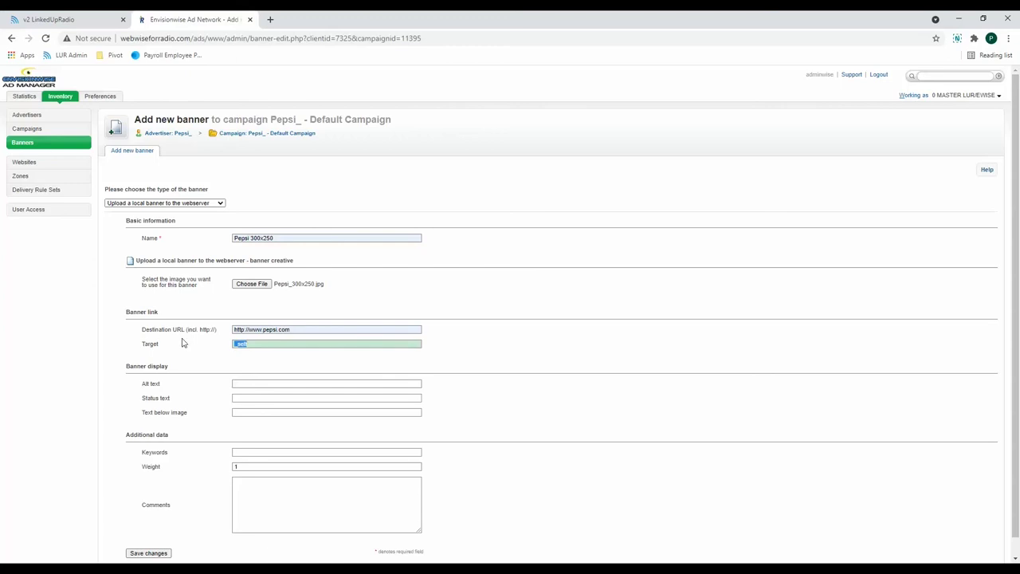
key("BackSpace")
left_click(459, 355)
scroll(422, 375, "down", 1)
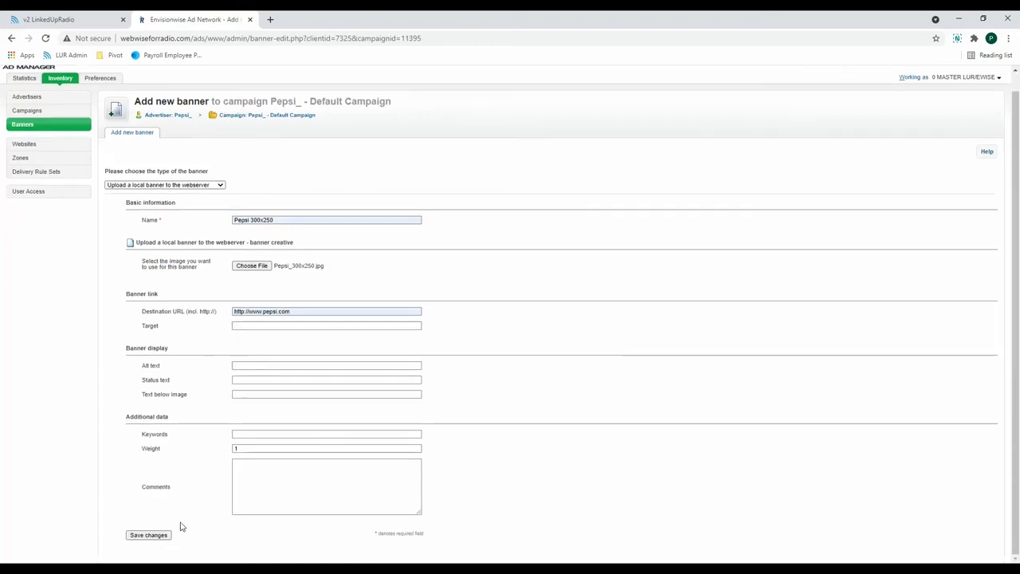
left_click(159, 535)
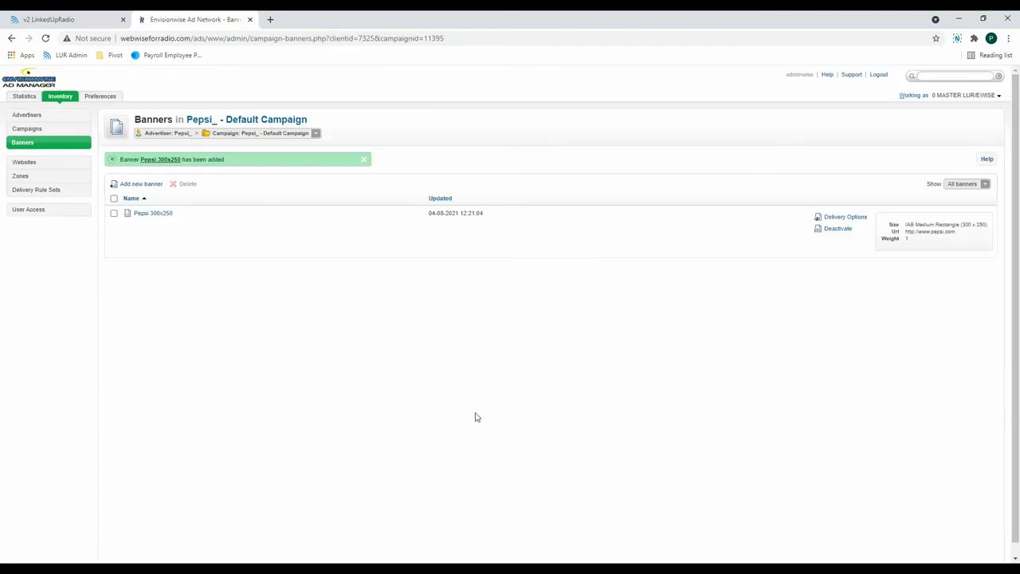
Show the Linked Zones tab of the Pepsi 300x250 banner.
left_click(152, 214)
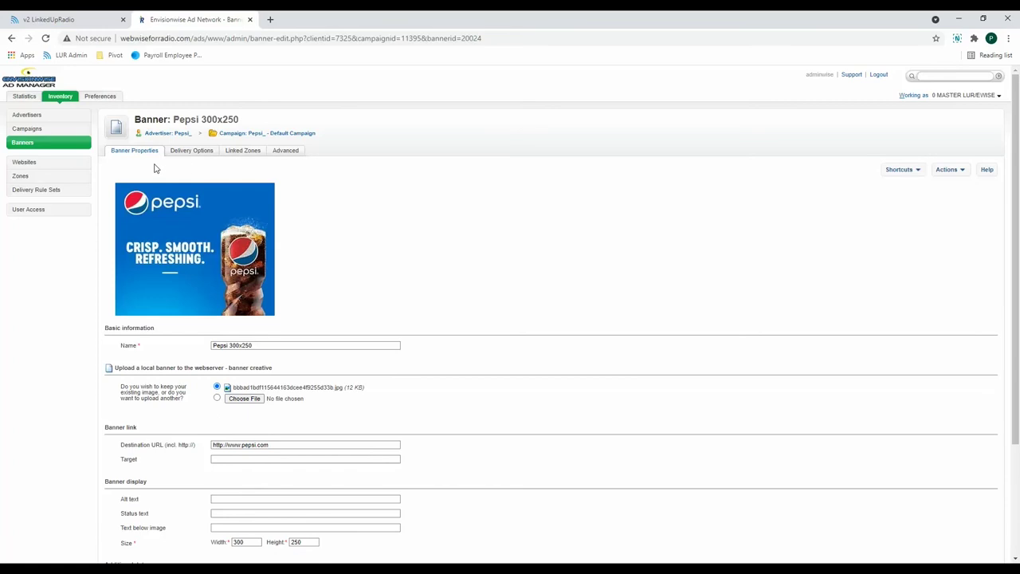
left_click(234, 154)
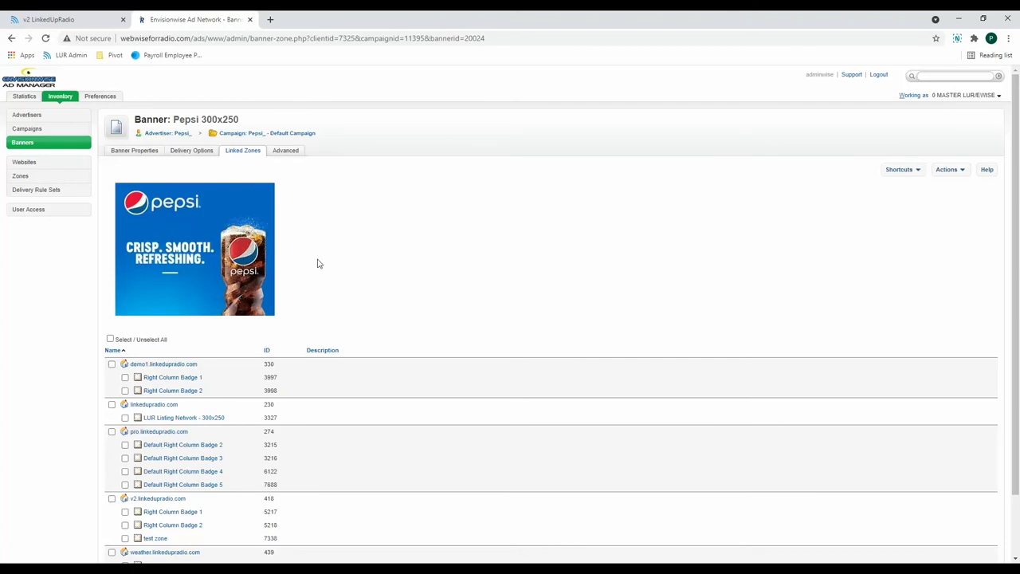
Link the banner to the Default Right Column Badge zones on pro.linkedupradio.com, then return to the dashboard.
scroll(316, 263, "down", 1)
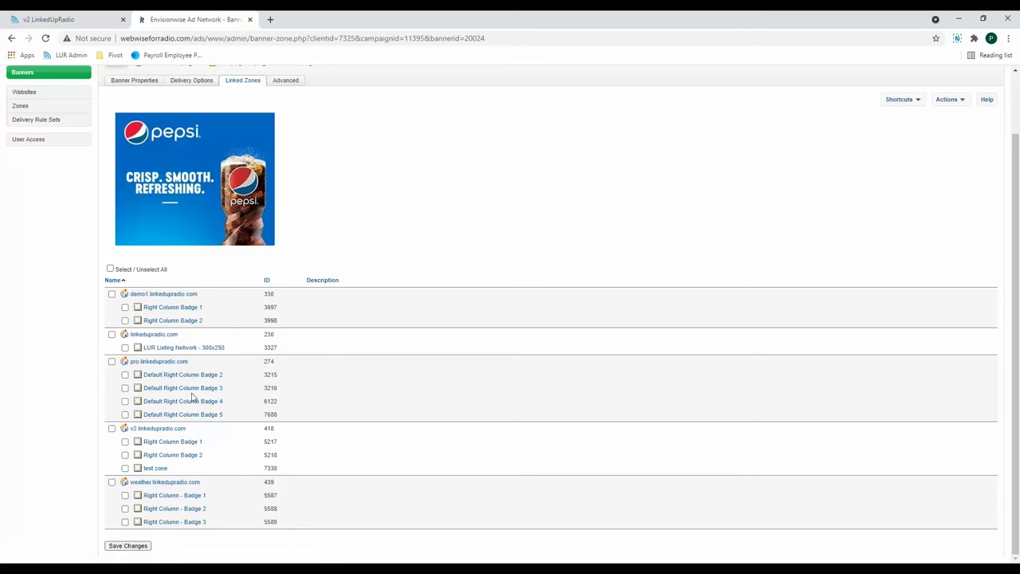
left_click(124, 388)
left_click(125, 414)
left_click(128, 545)
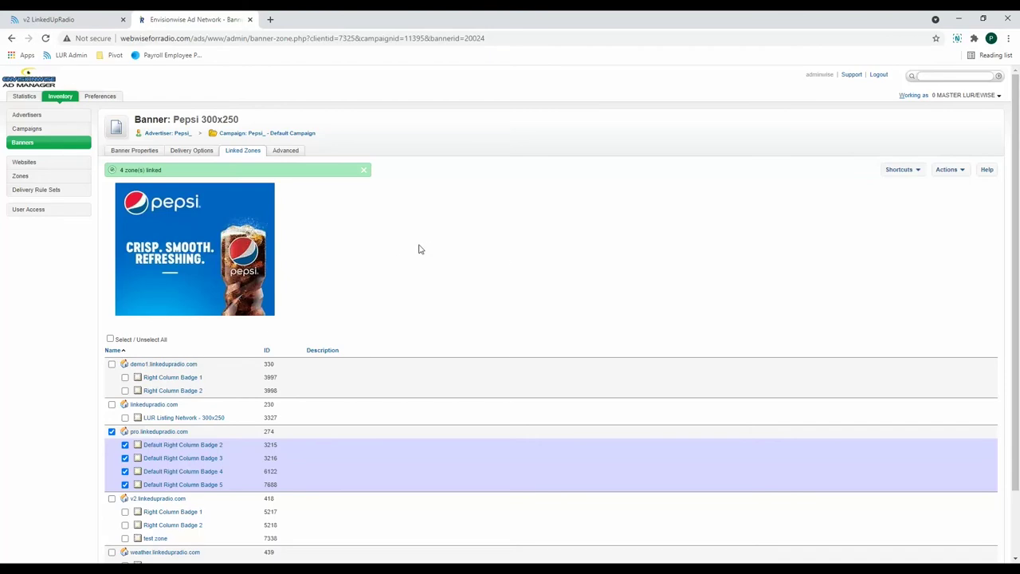
left_click(99, 22)
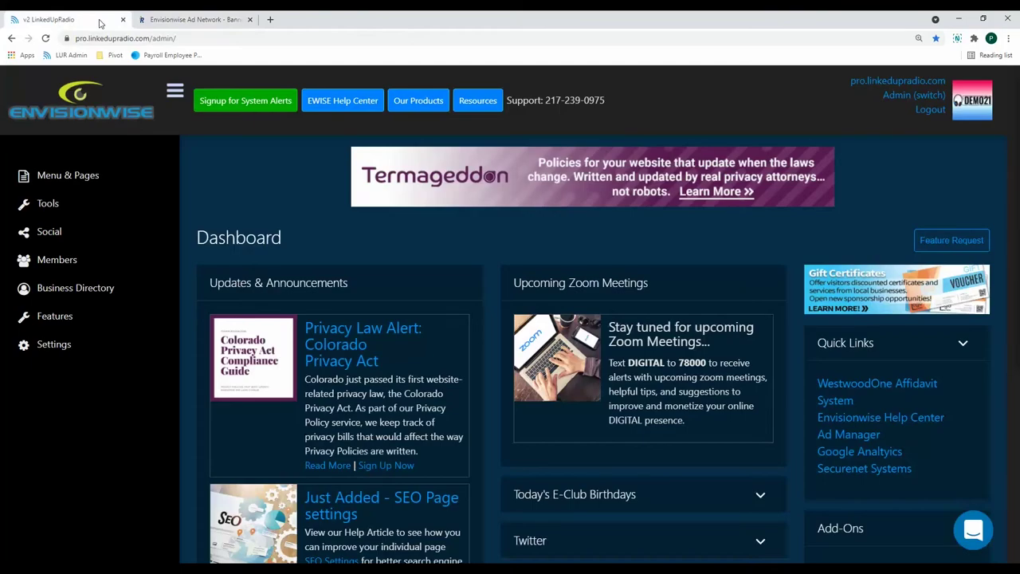
Check the live DEMO21 site's right column for the Pepsi ad, then return to the Ad Network.
left_click(861, 85)
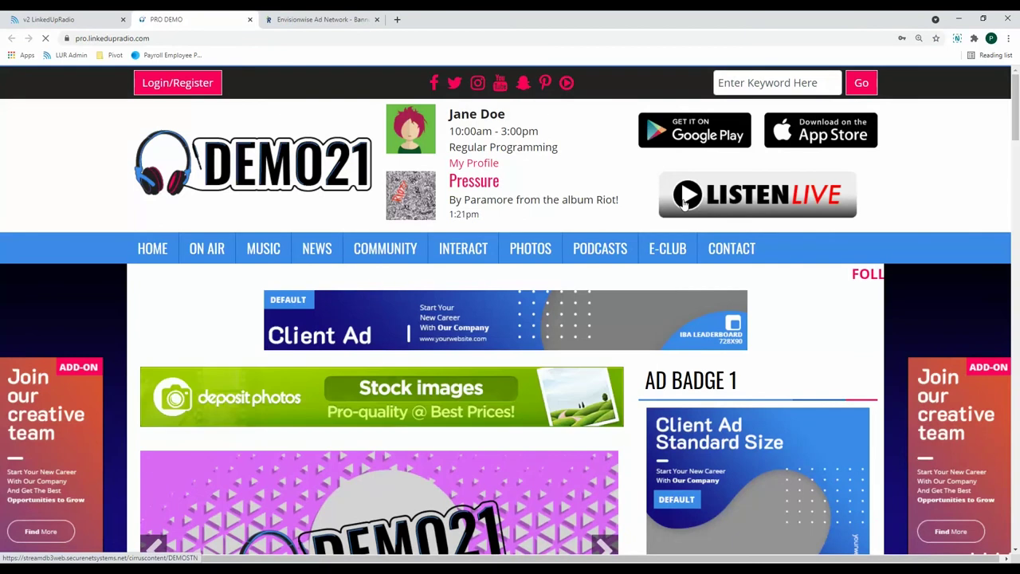
scroll(813, 305, "down", 1)
scroll(812, 305, "down", 6)
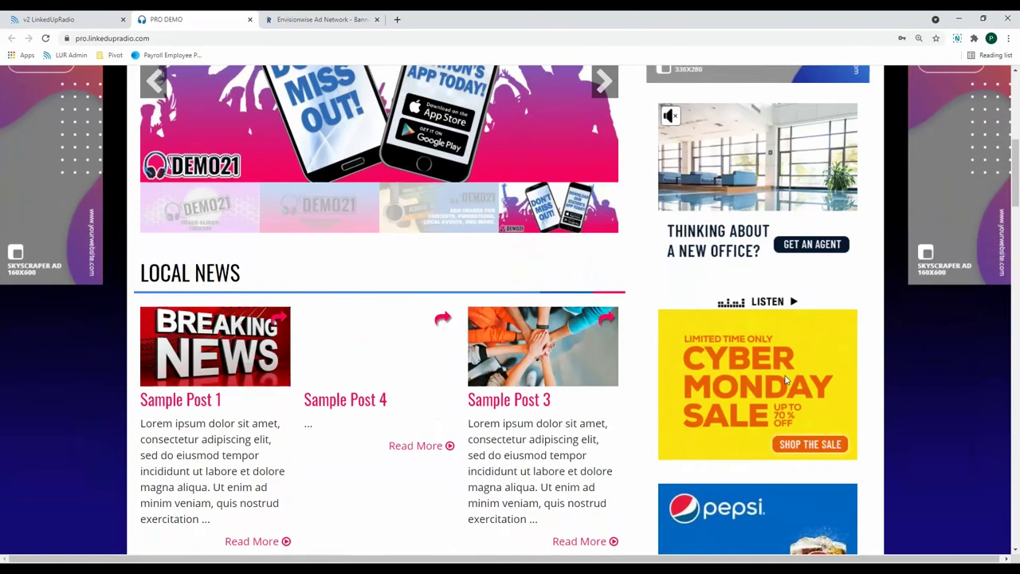
scroll(788, 388, "down", 1)
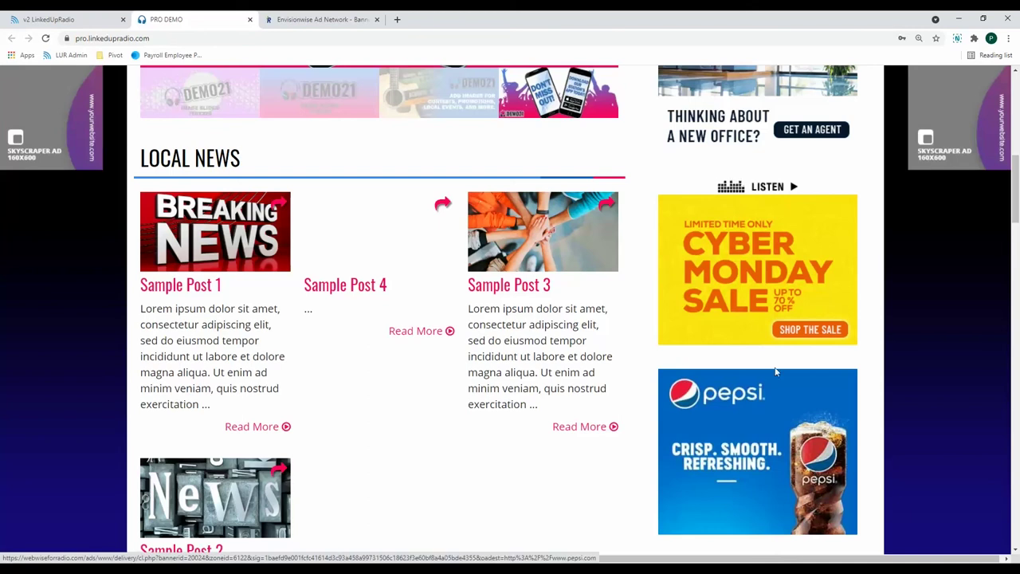
scroll(765, 333, "up", 3)
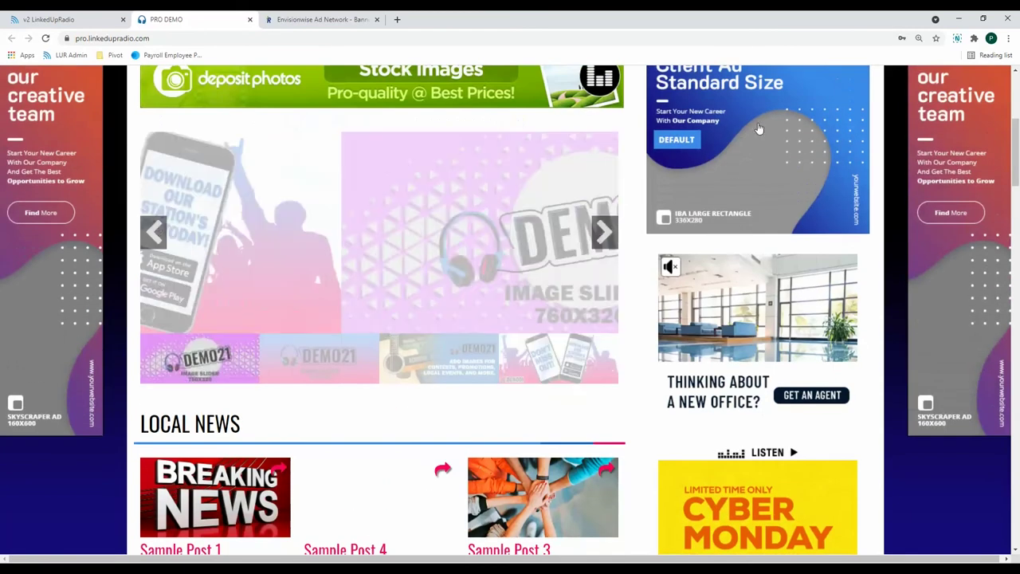
scroll(752, 245, "down", 2)
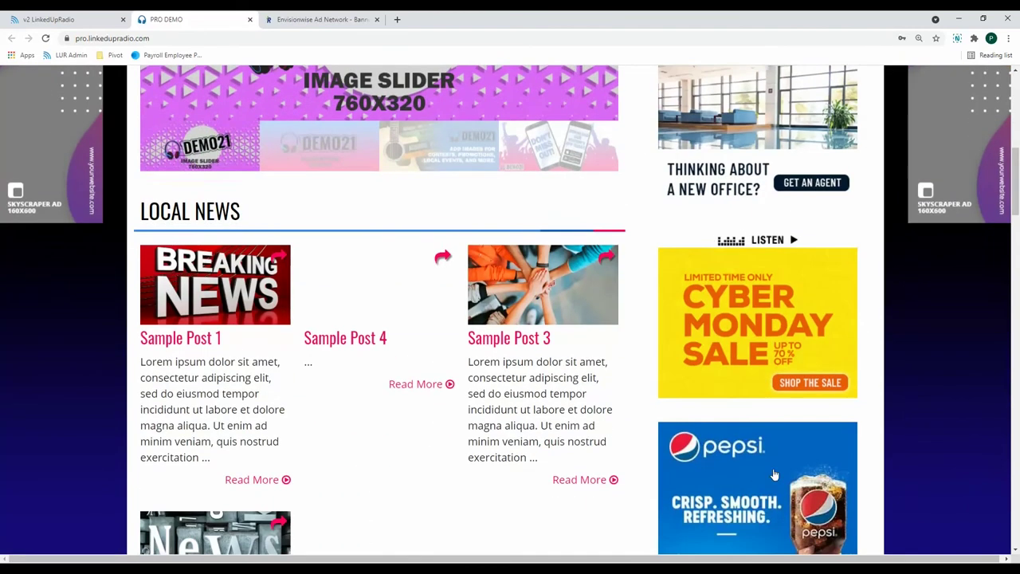
scroll(677, 381, "up", 4)
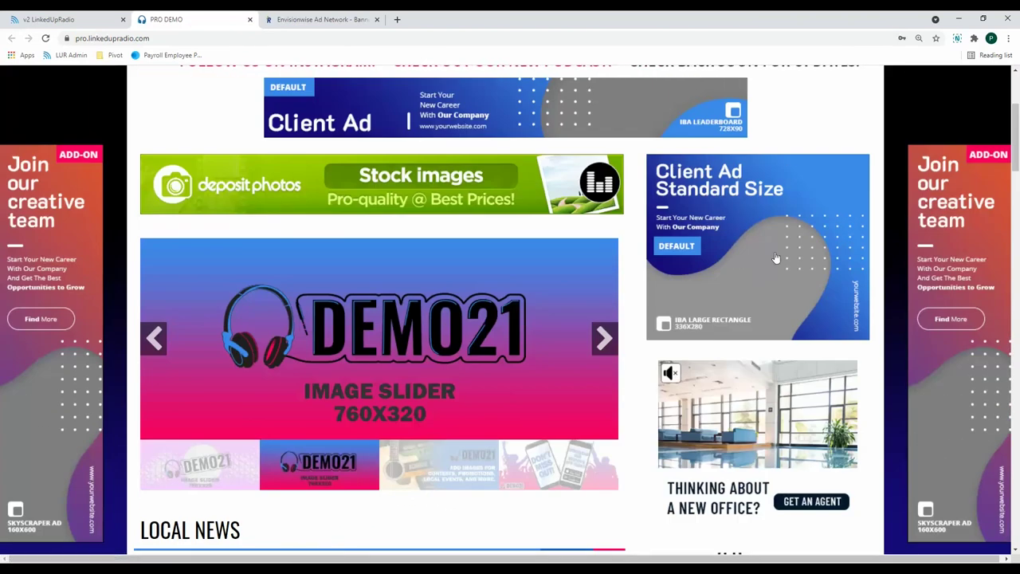
scroll(797, 446, "down", 4)
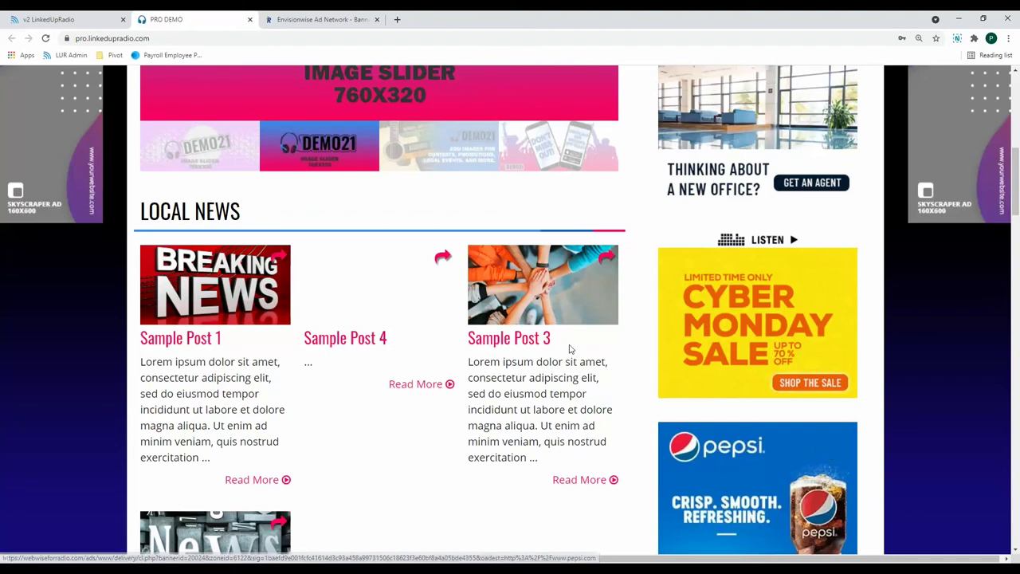
scroll(569, 353, "up", 4)
scroll(593, 343, "up", 3)
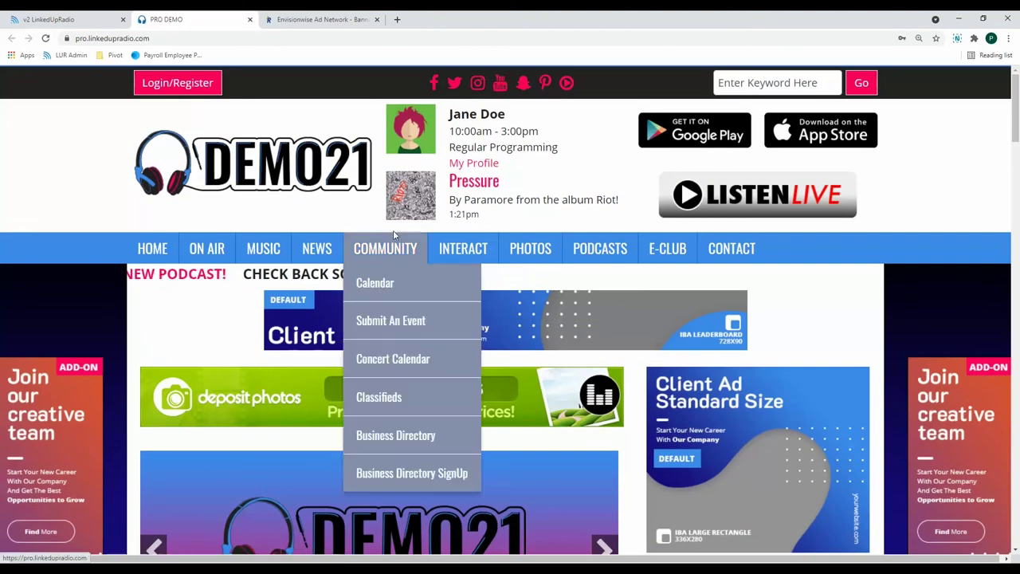
left_click(333, 23)
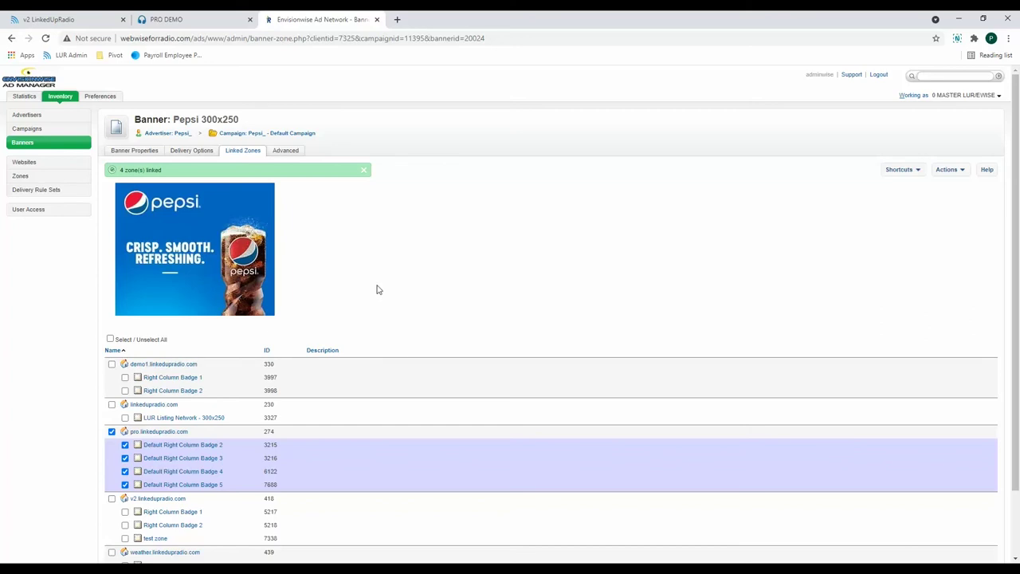
Create a new pro.linkedupradio.com zone named 'Default Right Column Badge 6'.
scroll(343, 343, "down", 1)
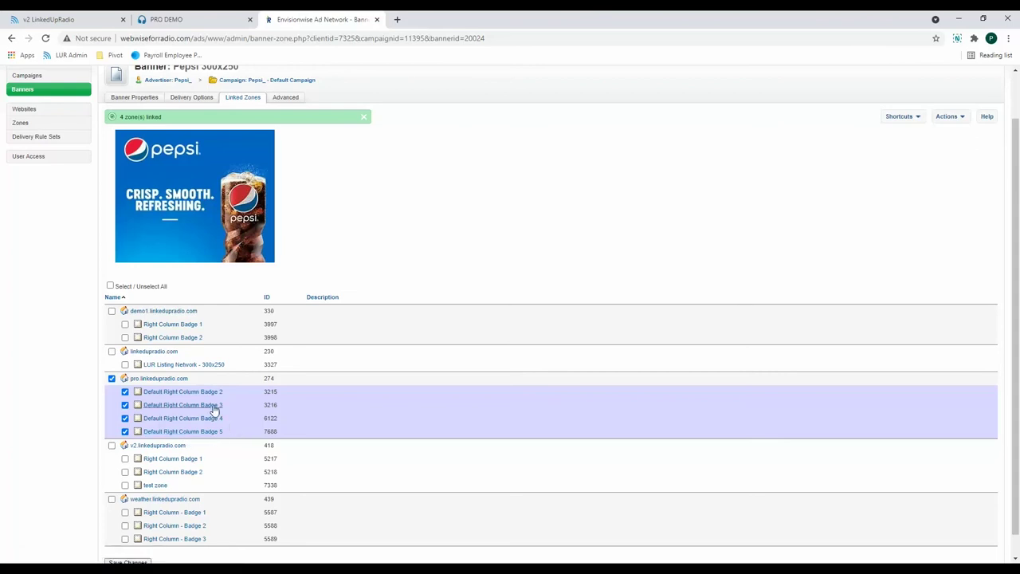
scroll(219, 410, "up", 1)
left_click(21, 177)
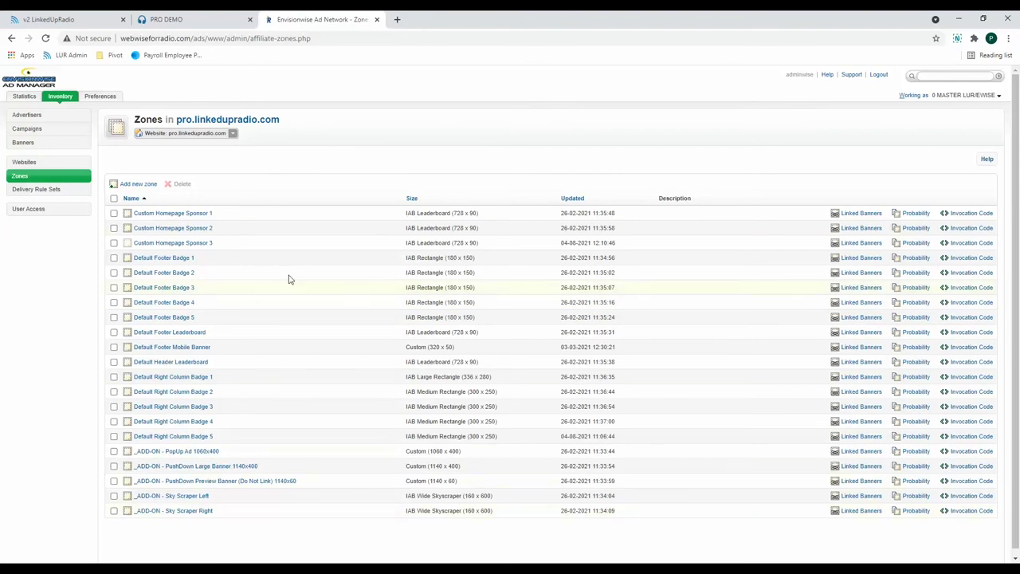
left_click(133, 185)
left_click_drag(328, 219, 202, 224)
type("Default Right Column Badge 5")
key("BackSpace")
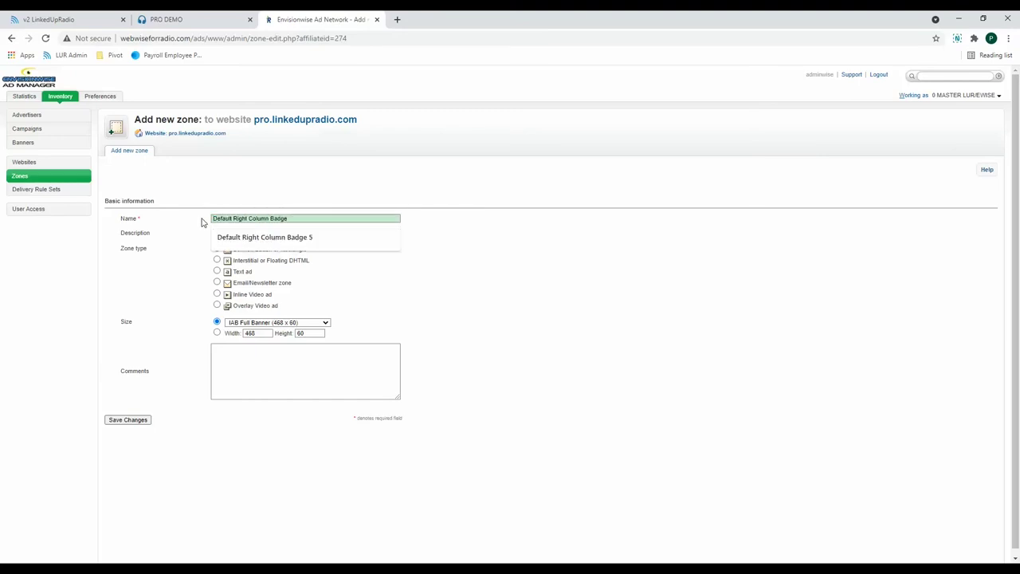
type("6")
left_click(379, 306)
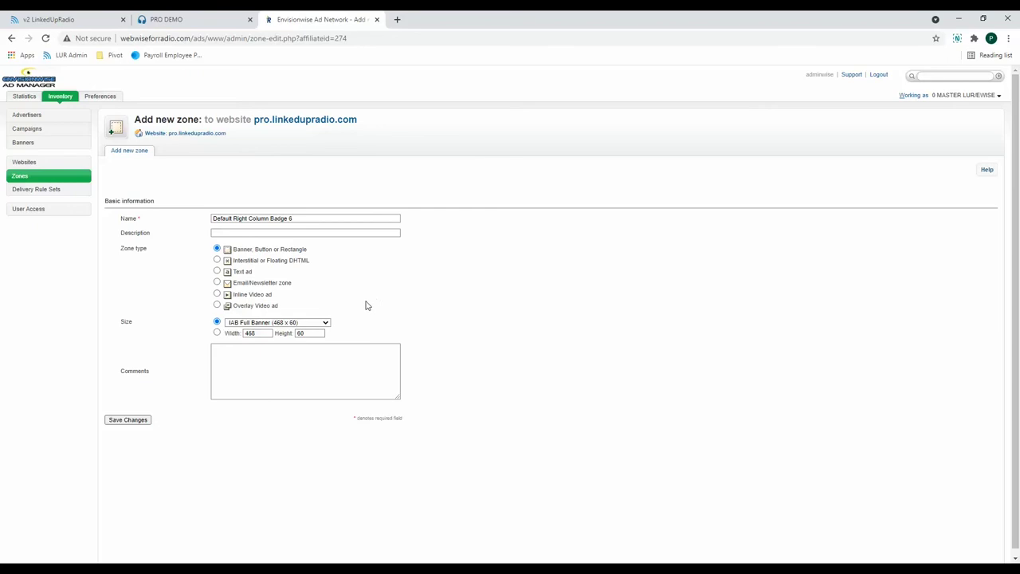
Size the zone IAB Medium Rectangle (300 x 250), save it, and go to the Pepsi banners.
left_click(302, 322)
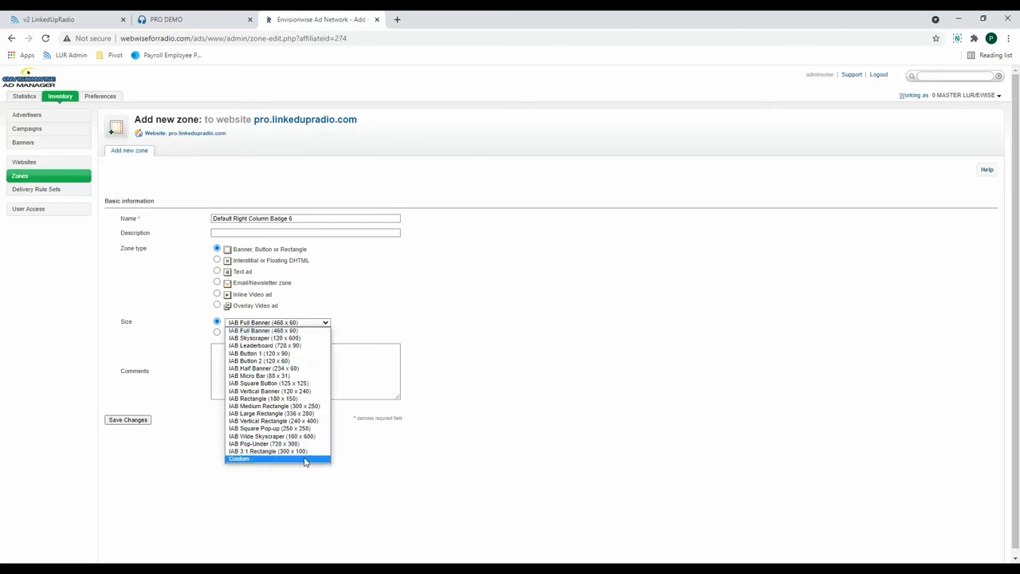
left_click(306, 405)
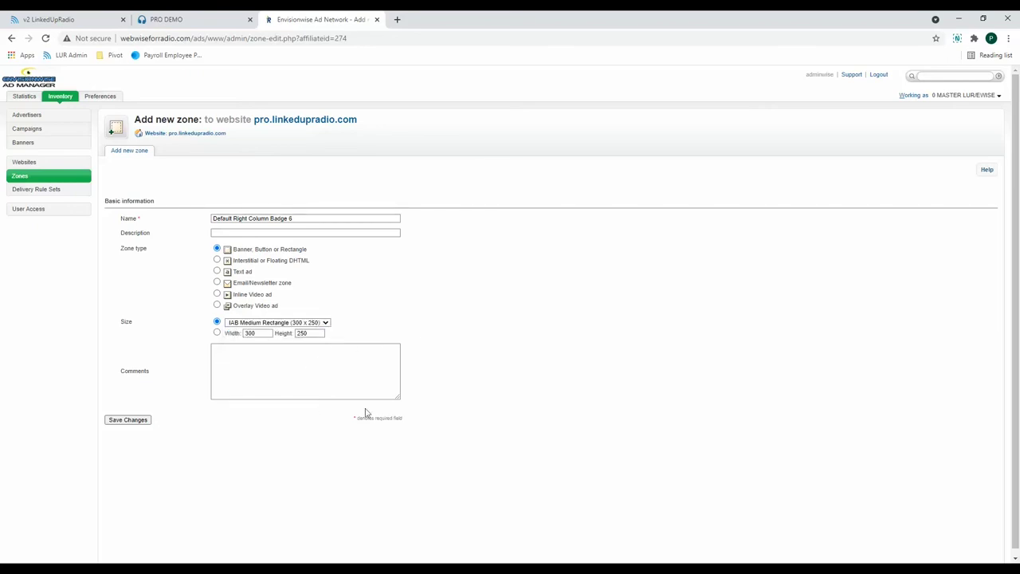
left_click(141, 421)
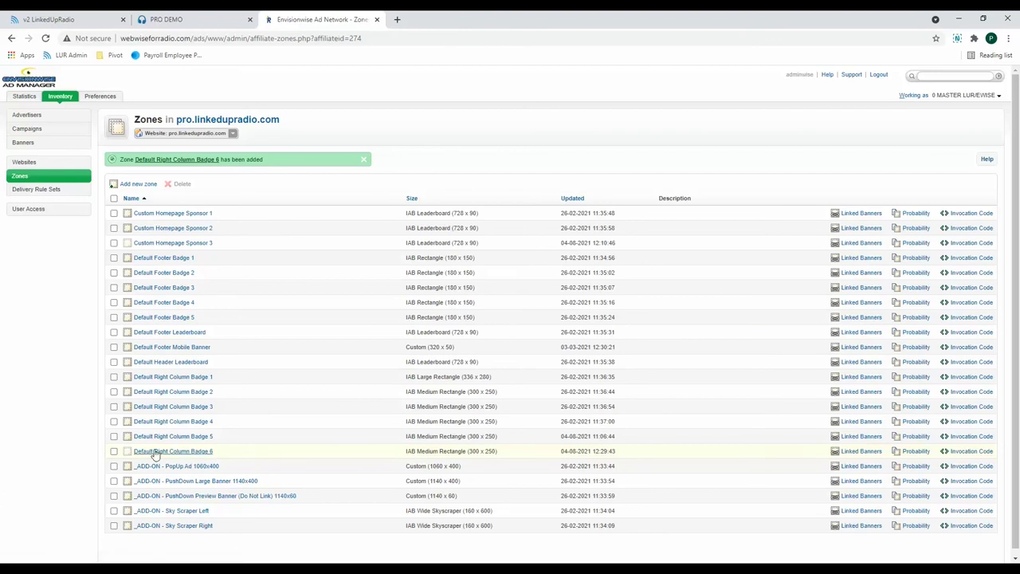
left_click(37, 144)
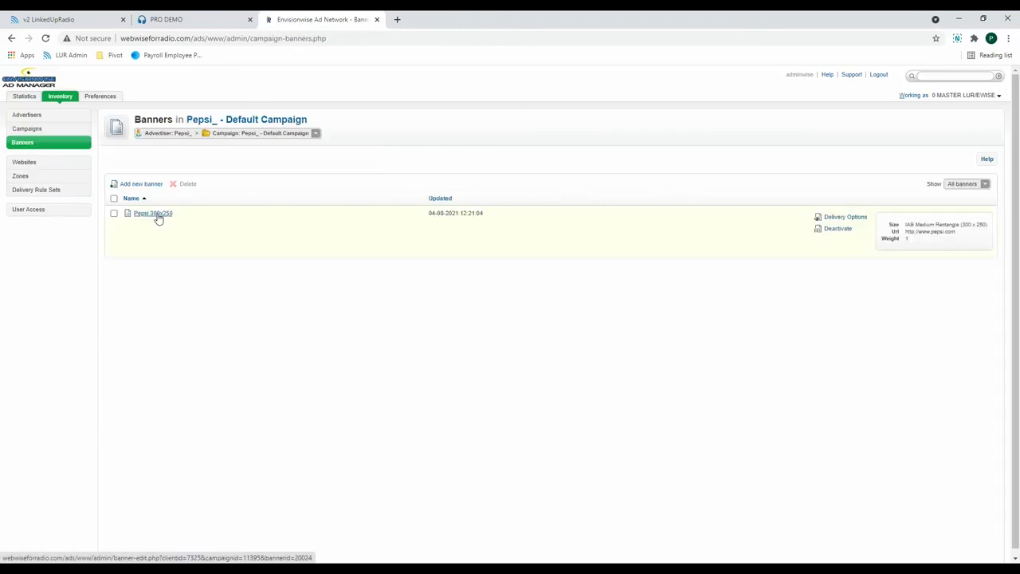
Tick Default Right Column Badge 6 in the Pepsi 300x250 banner's linked zones and save.
left_click(155, 214)
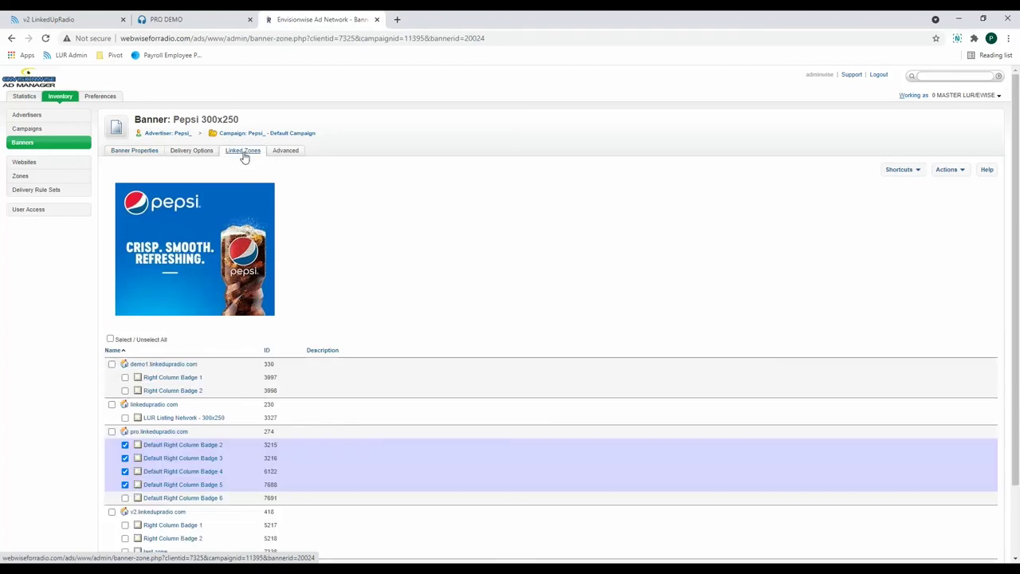
scroll(410, 374, "down", 1)
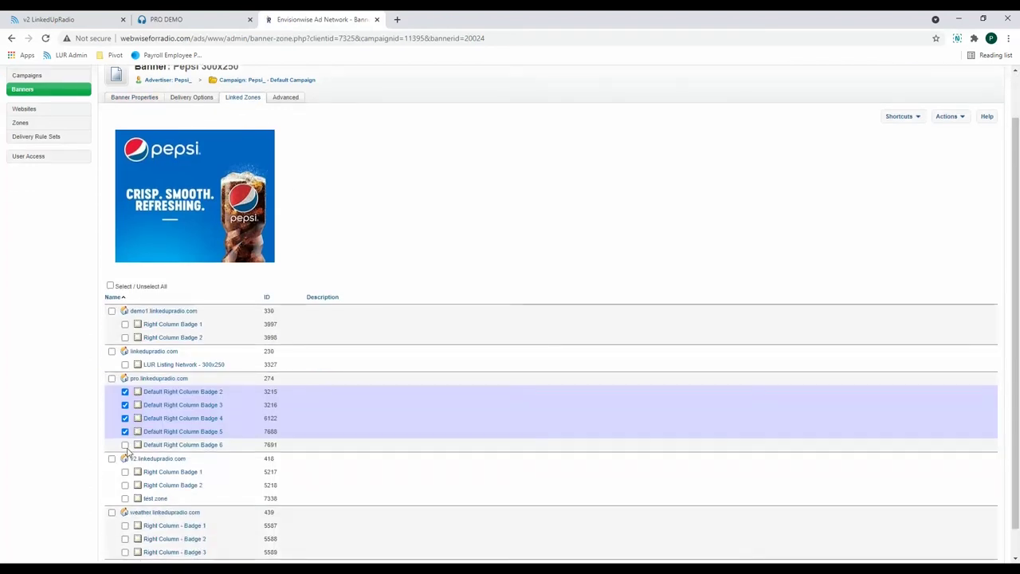
left_click(125, 445)
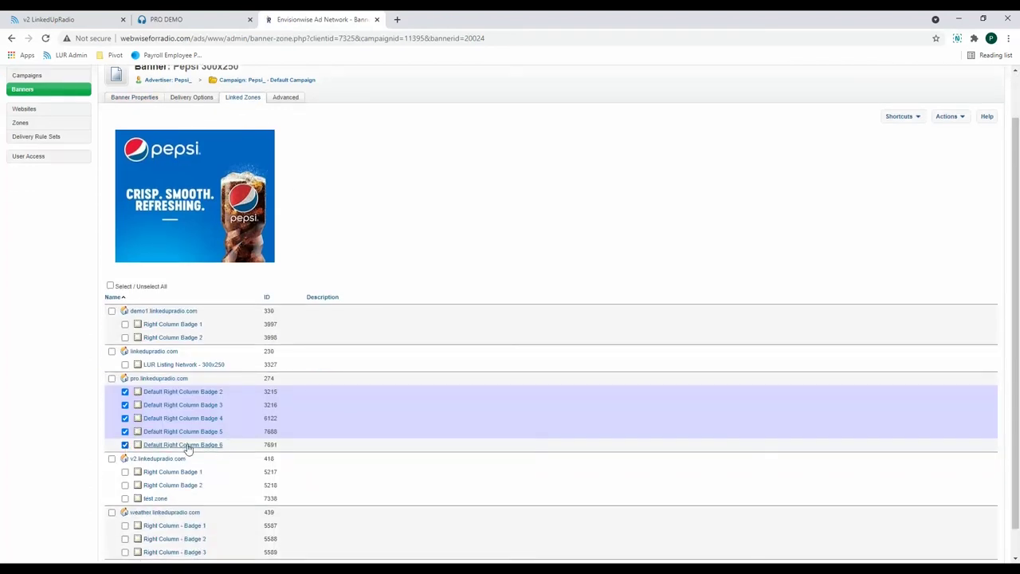
scroll(250, 448, "down", 1)
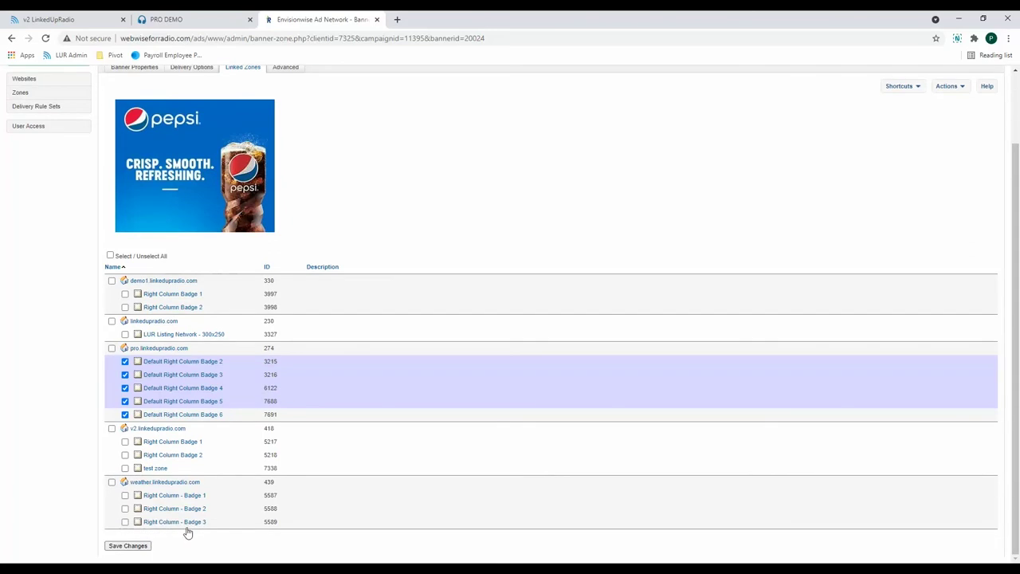
left_click(140, 548)
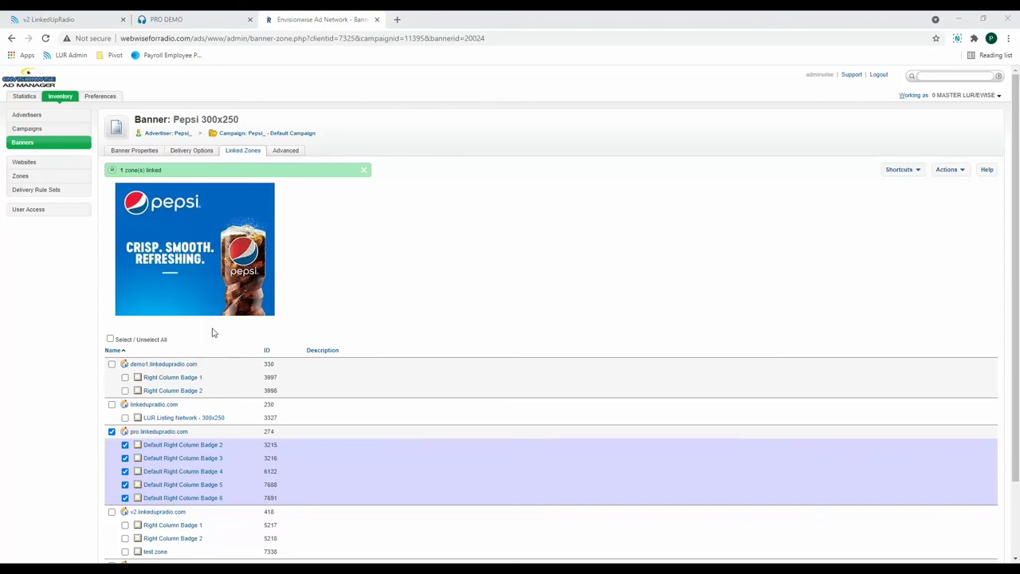
Go to Menu & Pages > Side Columns in the website admin.
left_click(62, 20)
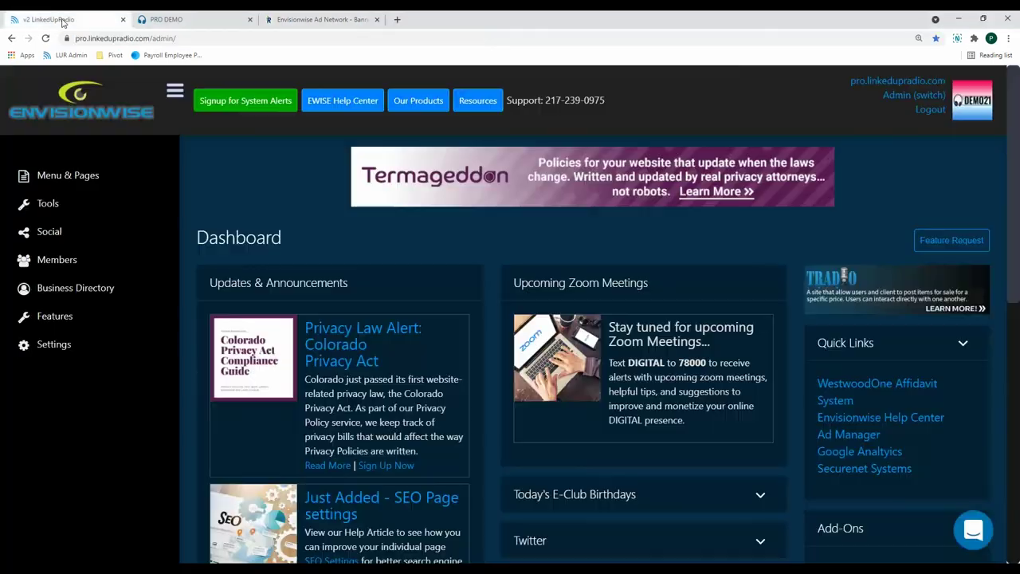
left_click(125, 183)
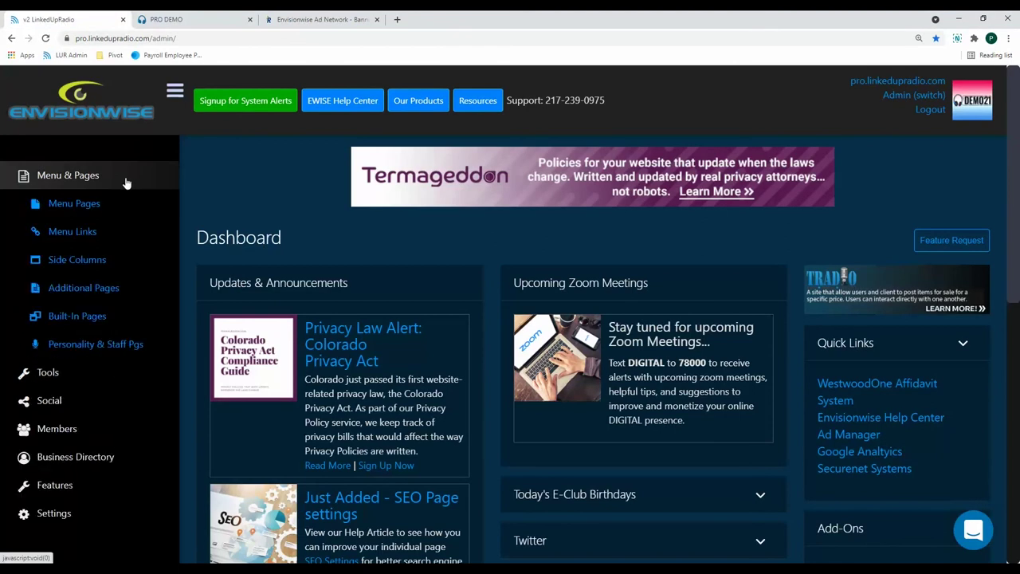
left_click(110, 262)
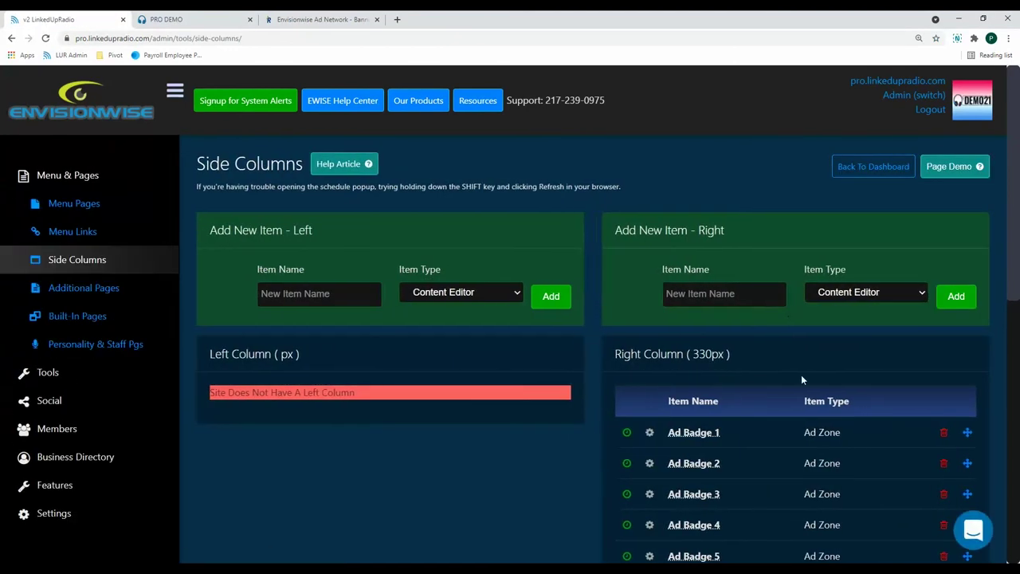
scroll(801, 375, "down", 2)
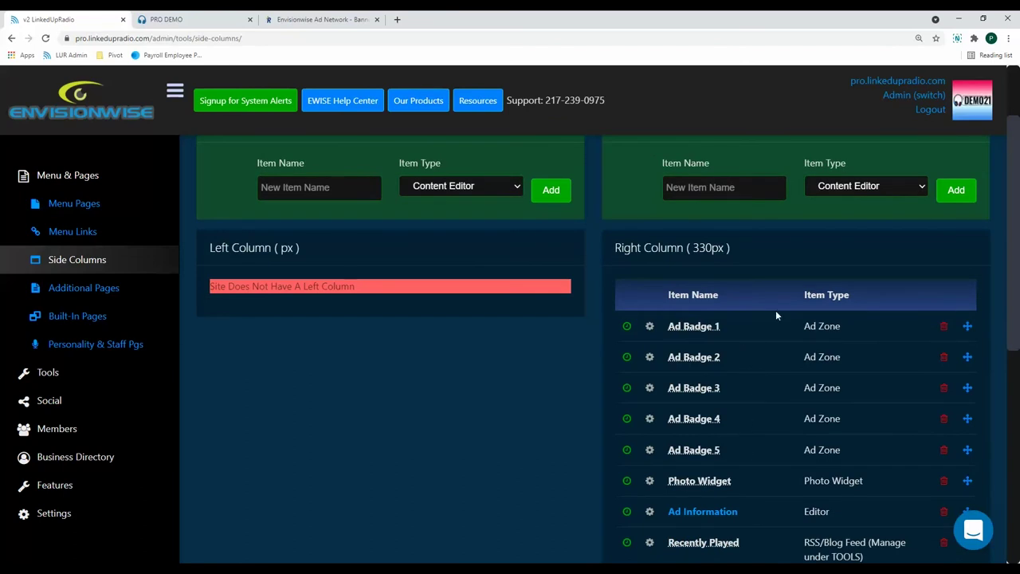
scroll(776, 310, "up", 2)
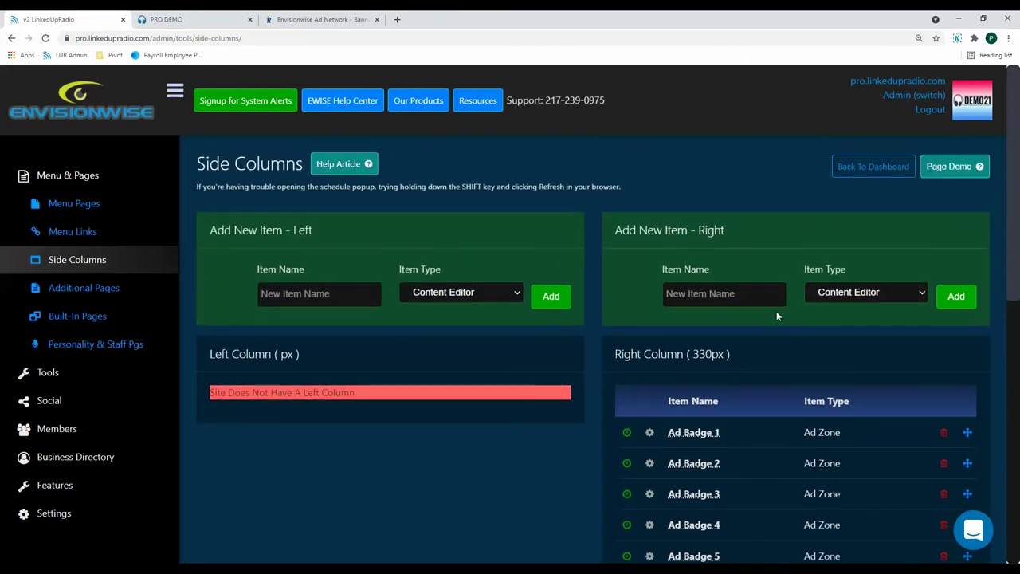
Add an Ad Zone item 'Ad Badge 6' to the right column, placed below Ad Badge 5.
left_click(735, 289)
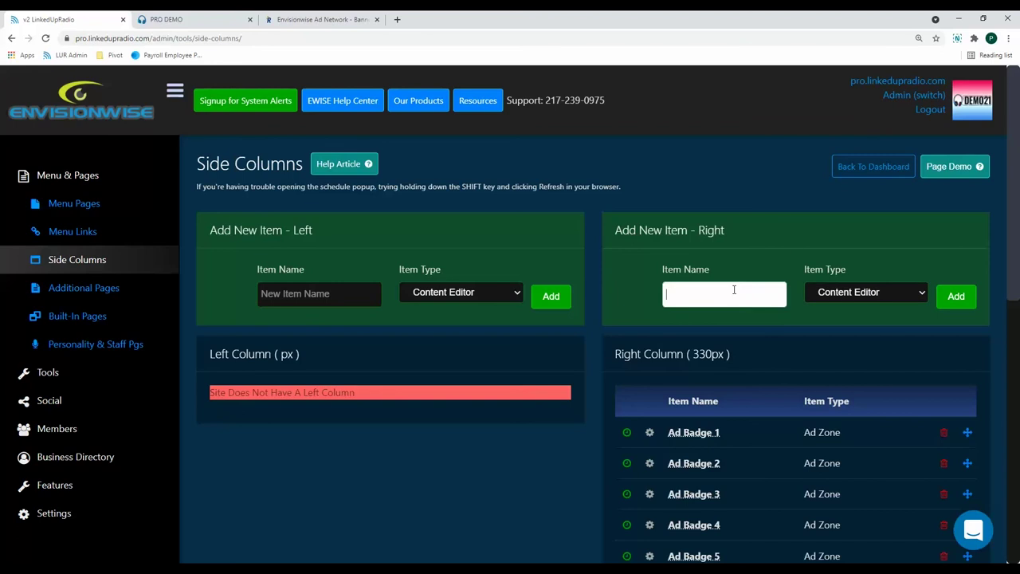
type("Ad Badge 6")
left_click(830, 295)
left_click(851, 321)
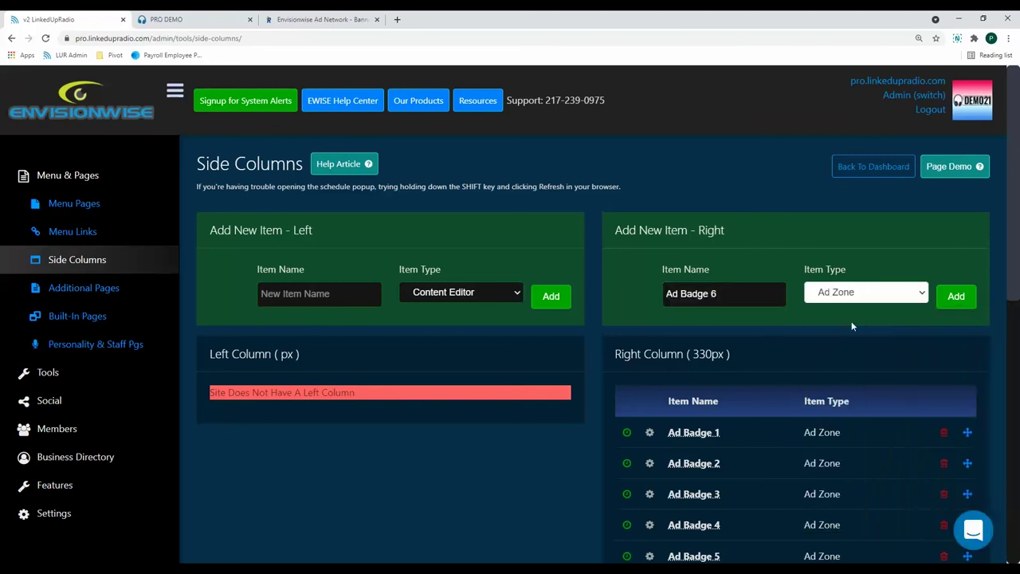
left_click(957, 296)
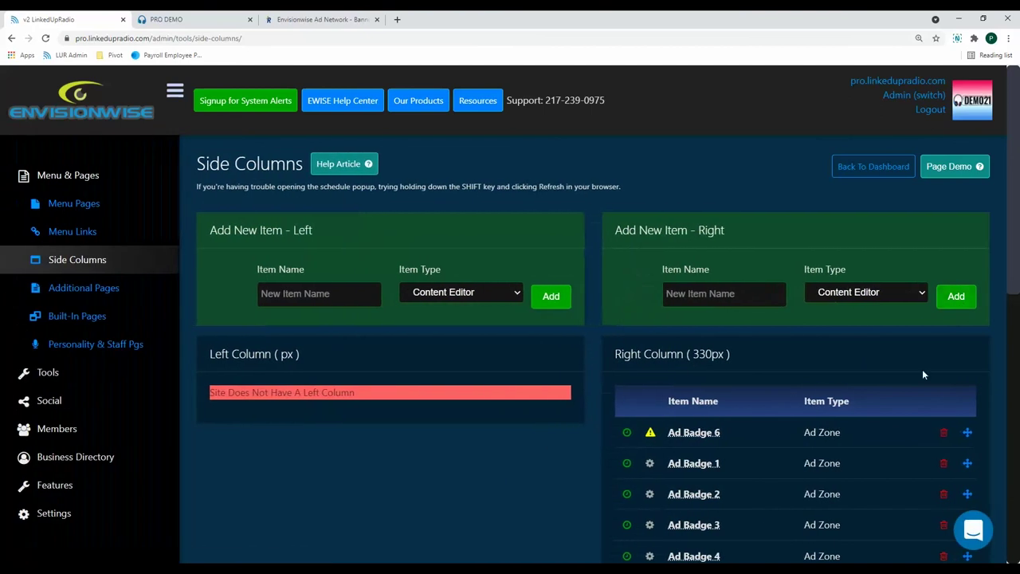
scroll(907, 345, "down", 2)
left_click_drag(968, 327, 972, 483)
scroll(679, 518, "down", 2)
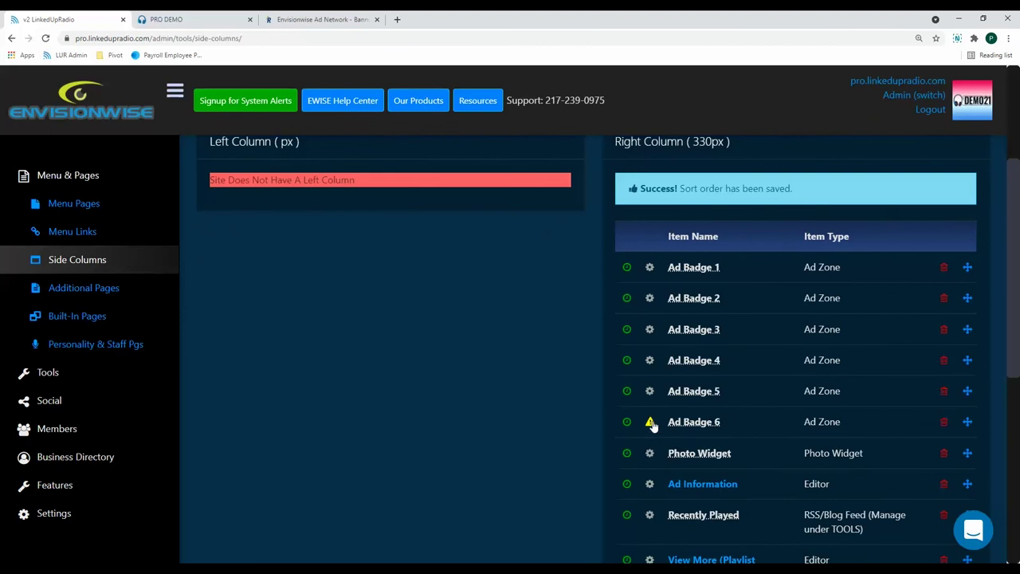
Give Ad Badge 6 the Default Right Column Badge 6 zone with headline None, and save.
left_click(651, 423)
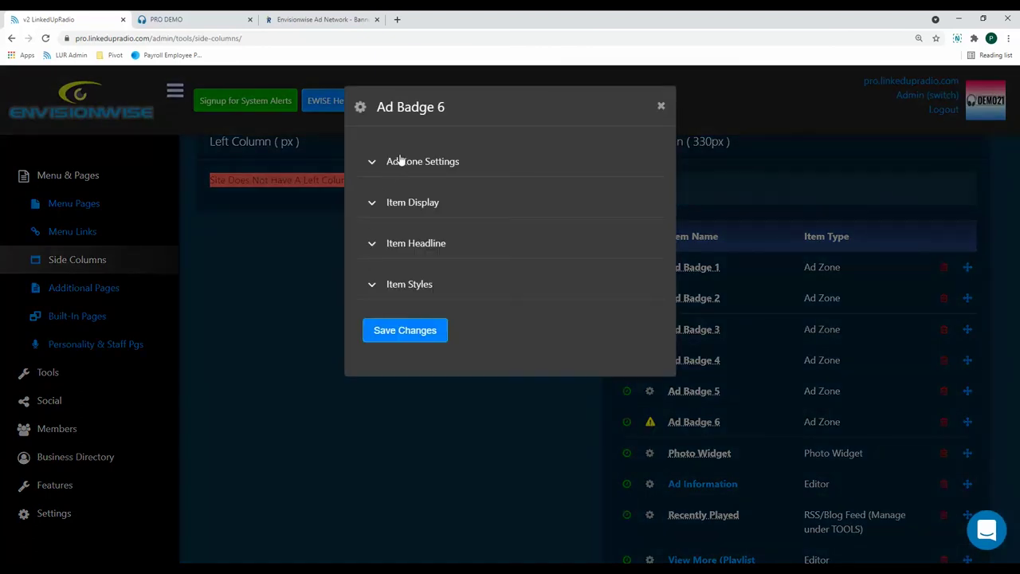
left_click(403, 162)
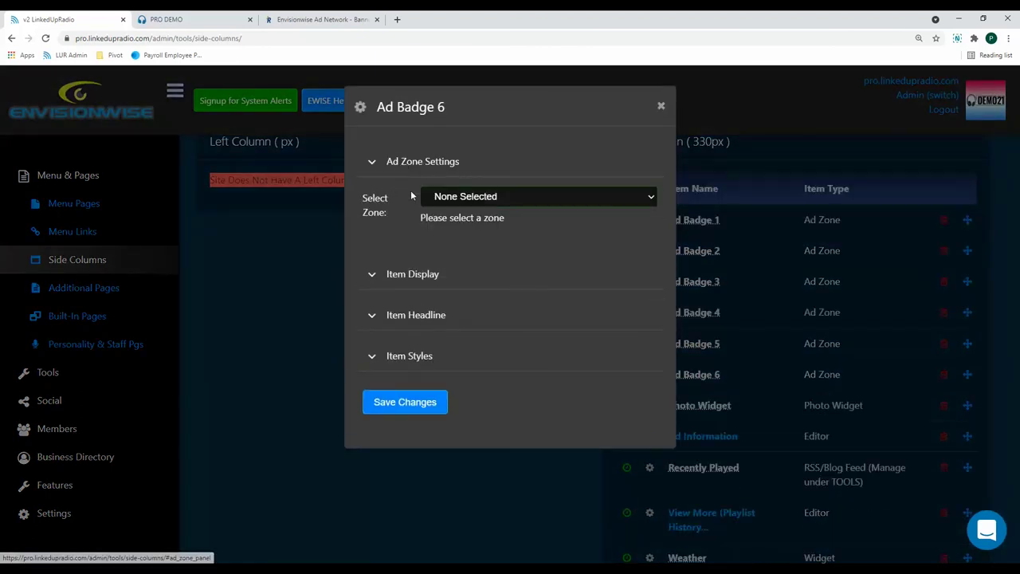
left_click(543, 197)
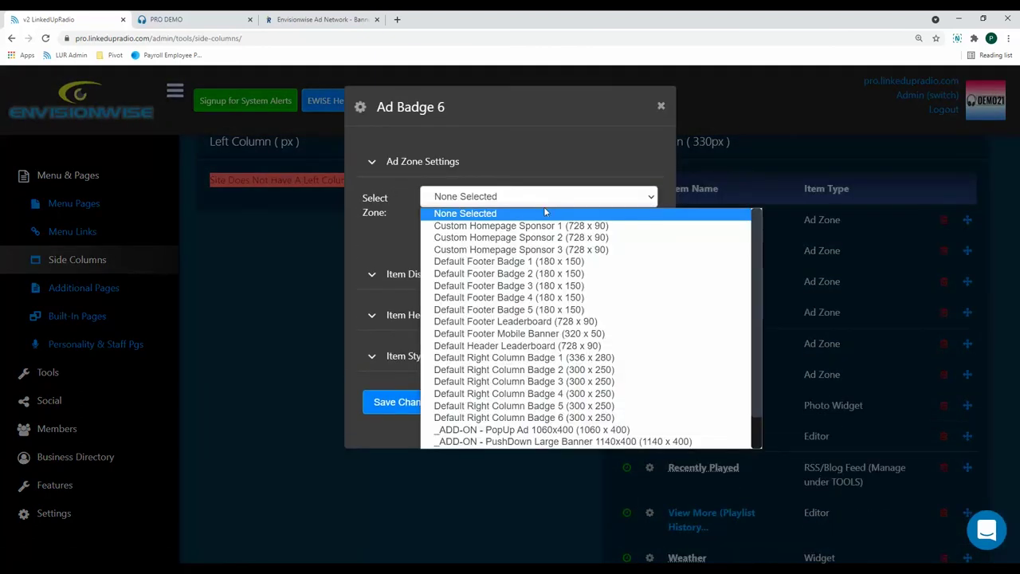
left_click(548, 418)
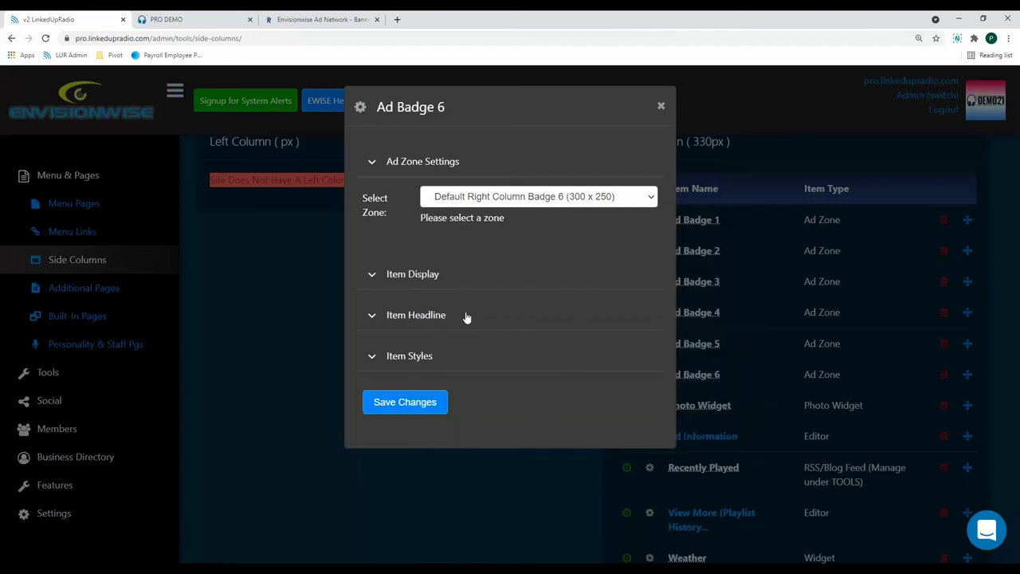
left_click(440, 317)
left_click(360, 274)
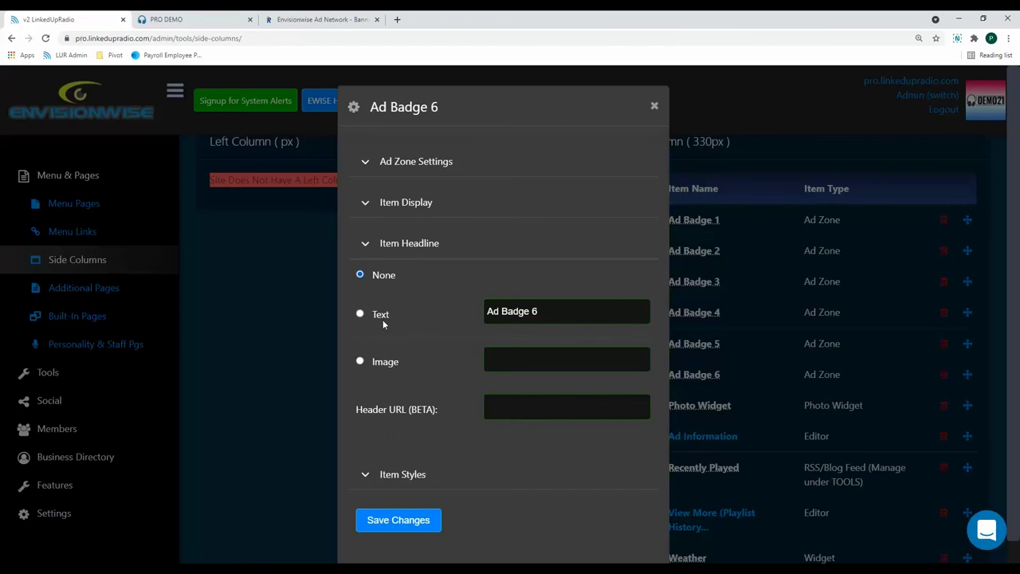
left_click(397, 519)
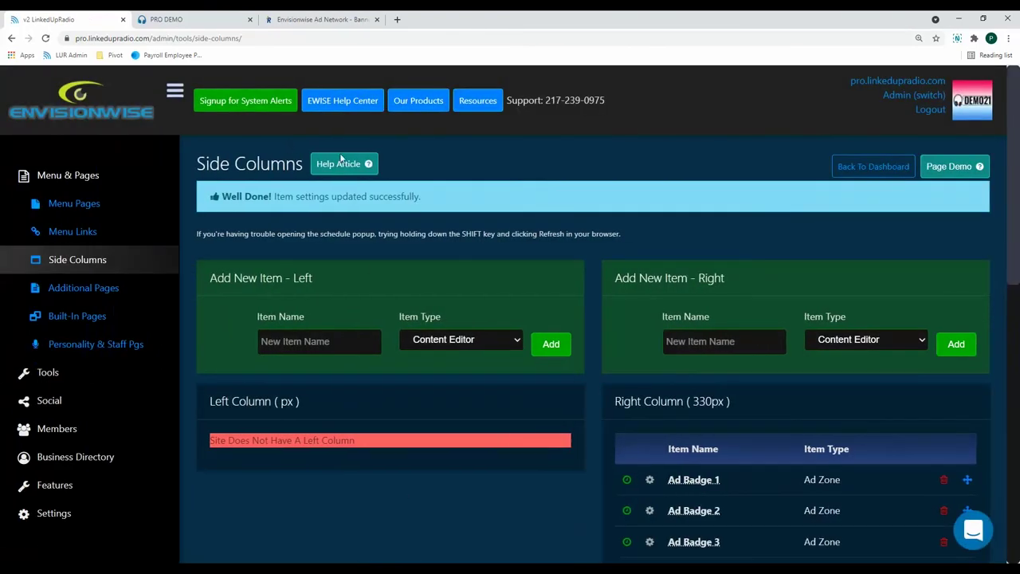
Scroll the DEMO21 homepage to view the Pepsi ads in the right column, then back up.
key("ctrl+Tab")
scroll(793, 279, "down", 3)
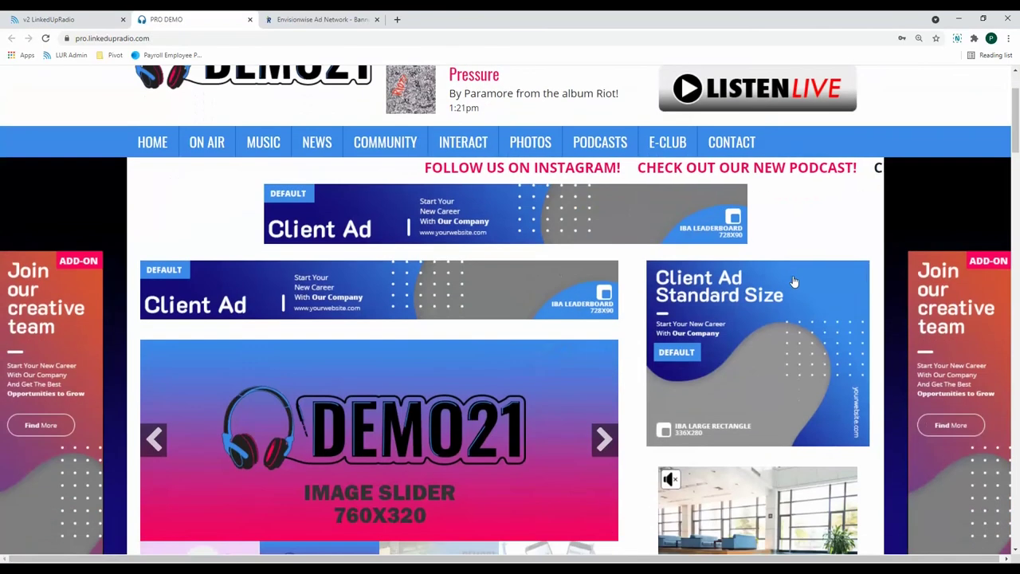
scroll(793, 279, "down", 7)
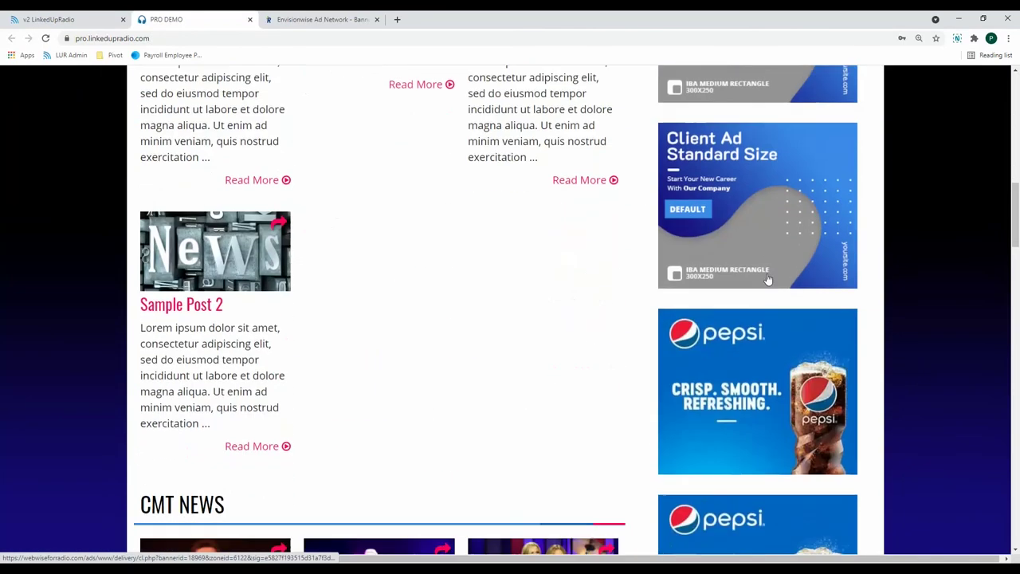
scroll(767, 278, "down", 3)
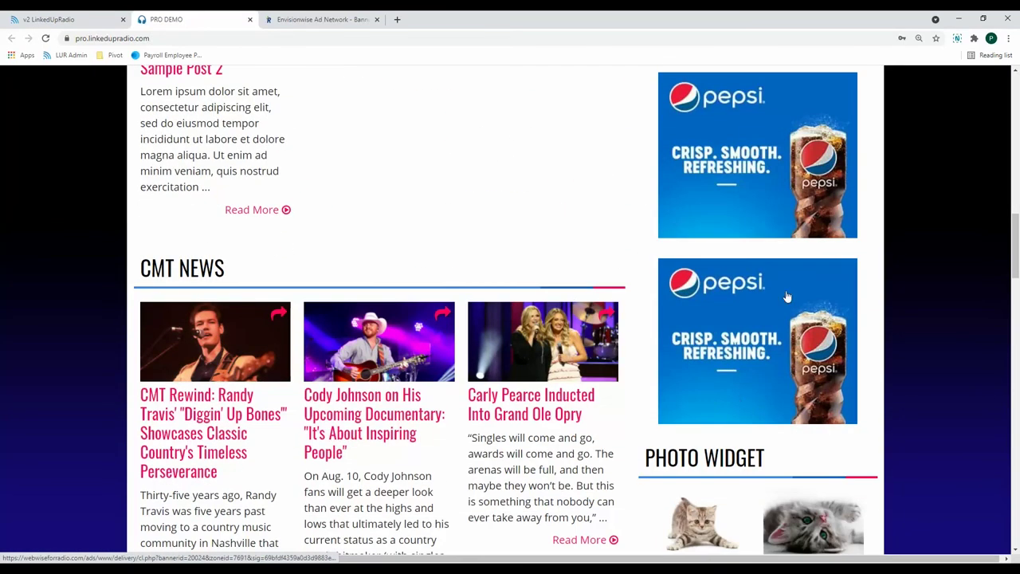
scroll(860, 308, "up", 20)
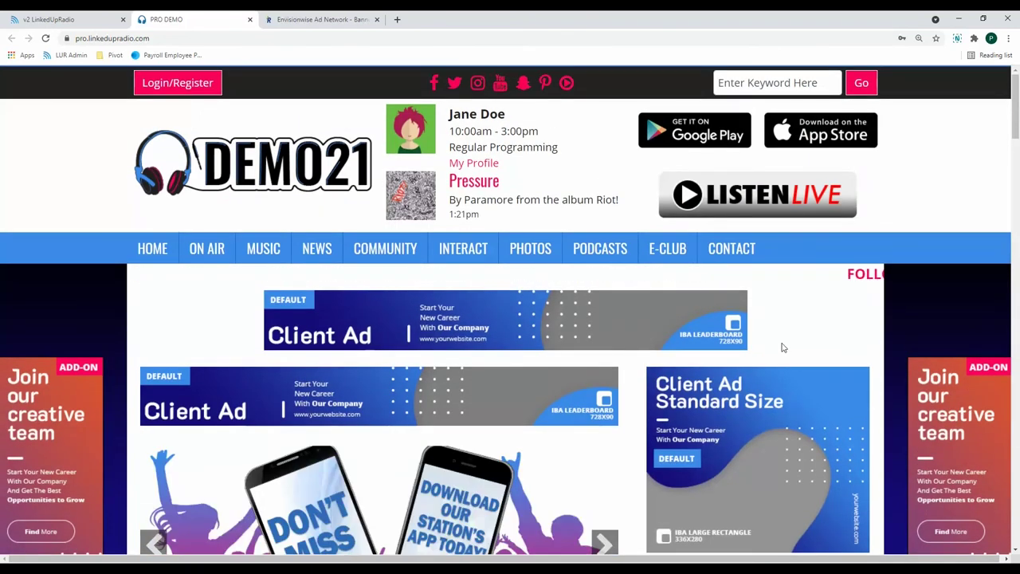
Add a Site - Page URL delivery rule to the Pepsi 300x250 banner.
left_click(312, 21)
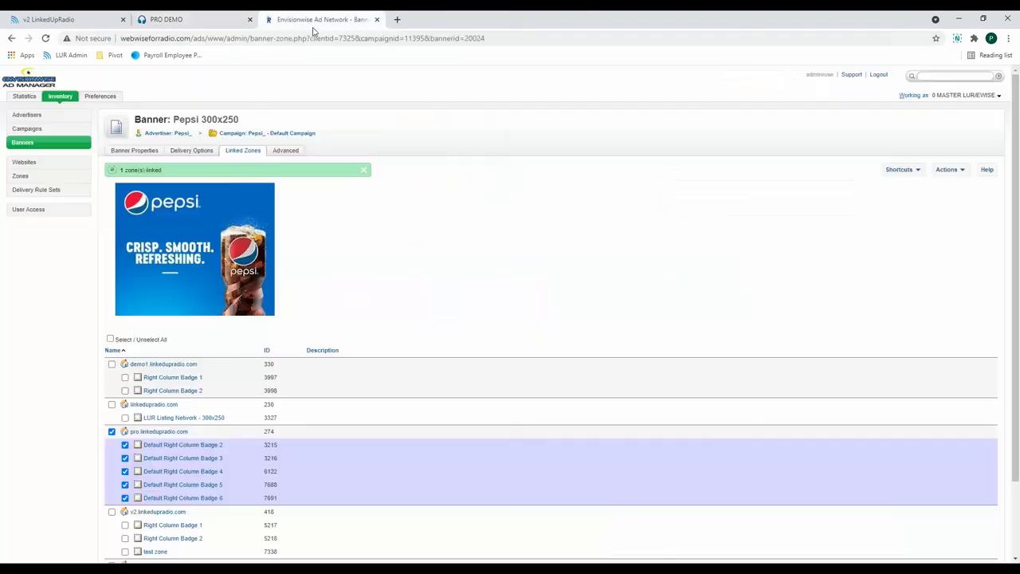
left_click(207, 152)
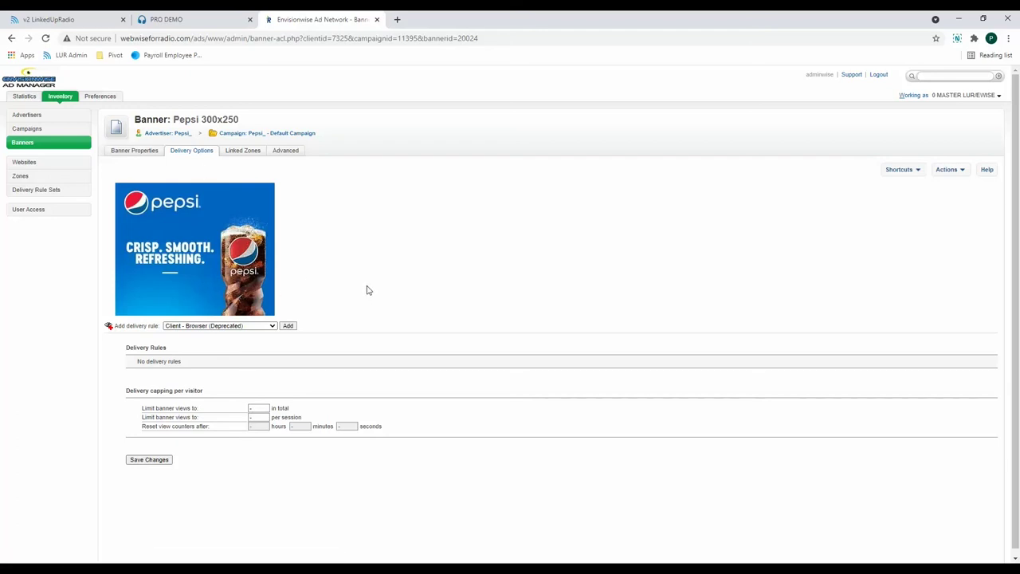
left_click(217, 328)
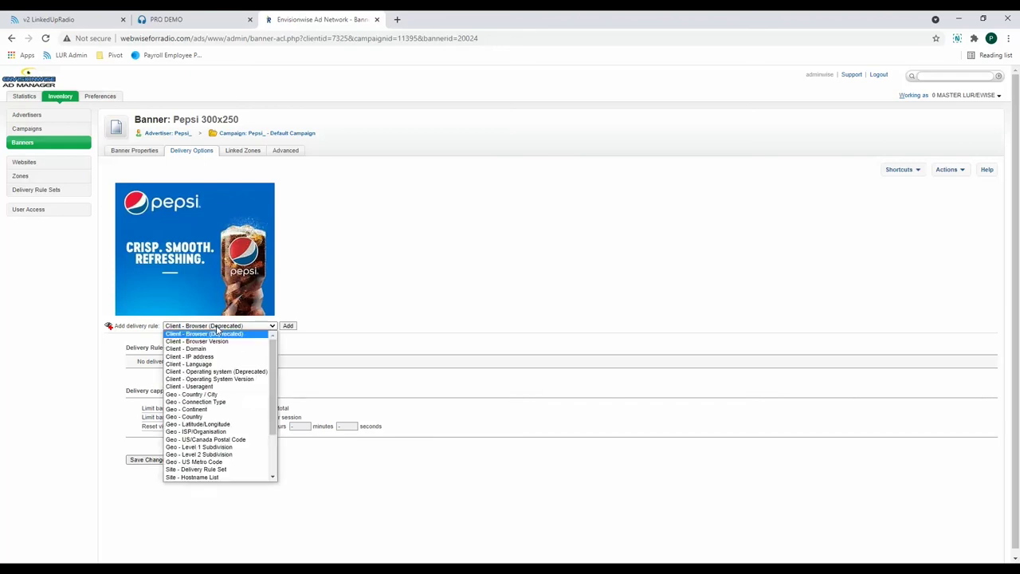
scroll(222, 371, "down", 3)
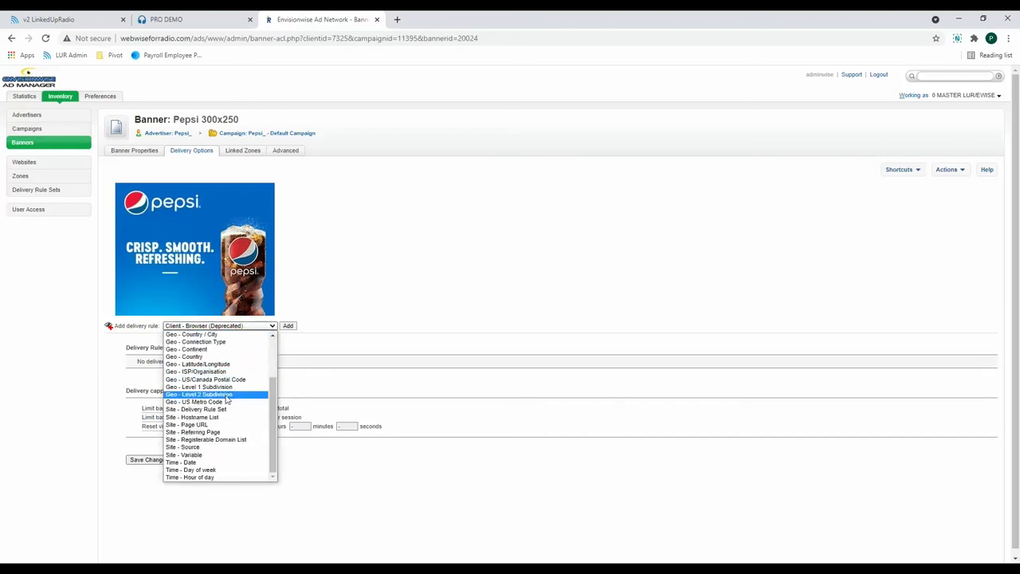
left_click(229, 425)
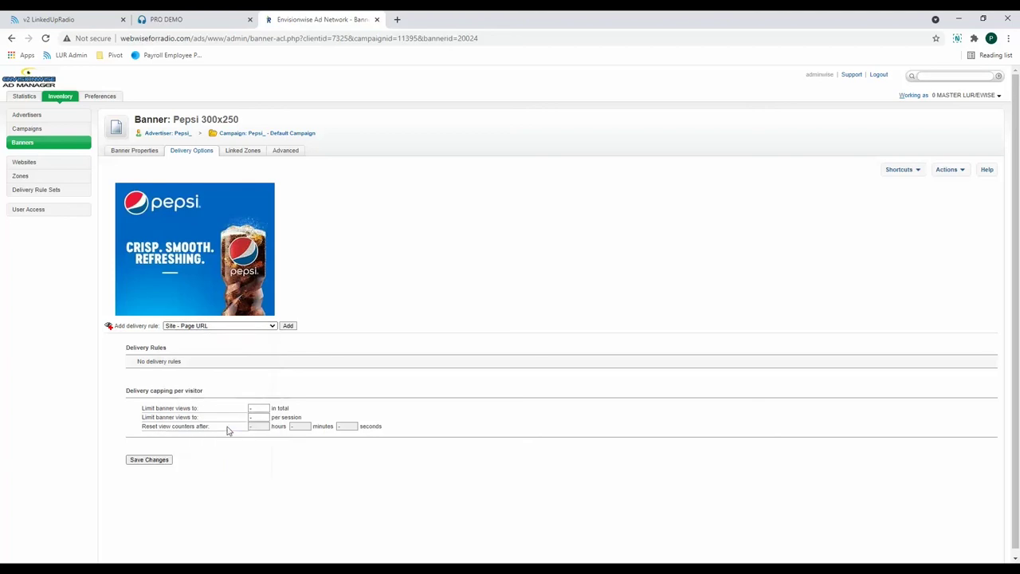
left_click(288, 326)
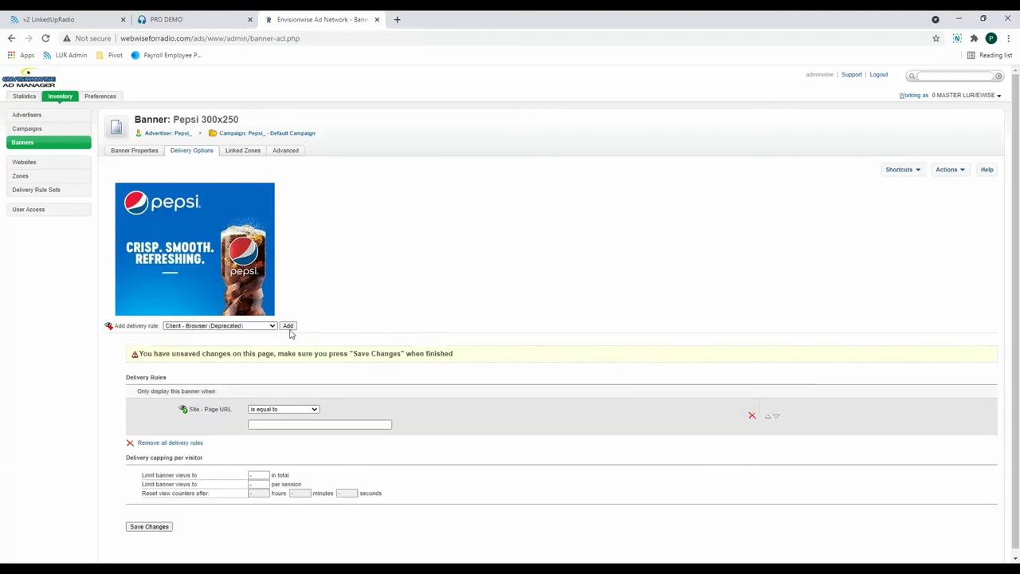
Copy the address of the station website's Photos page.
left_click(184, 19)
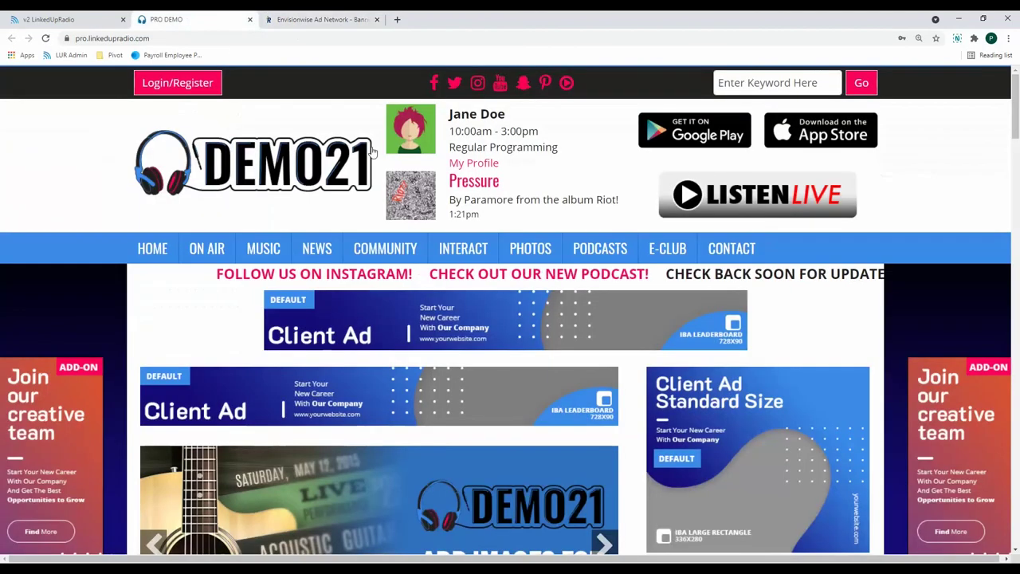
left_click(534, 251)
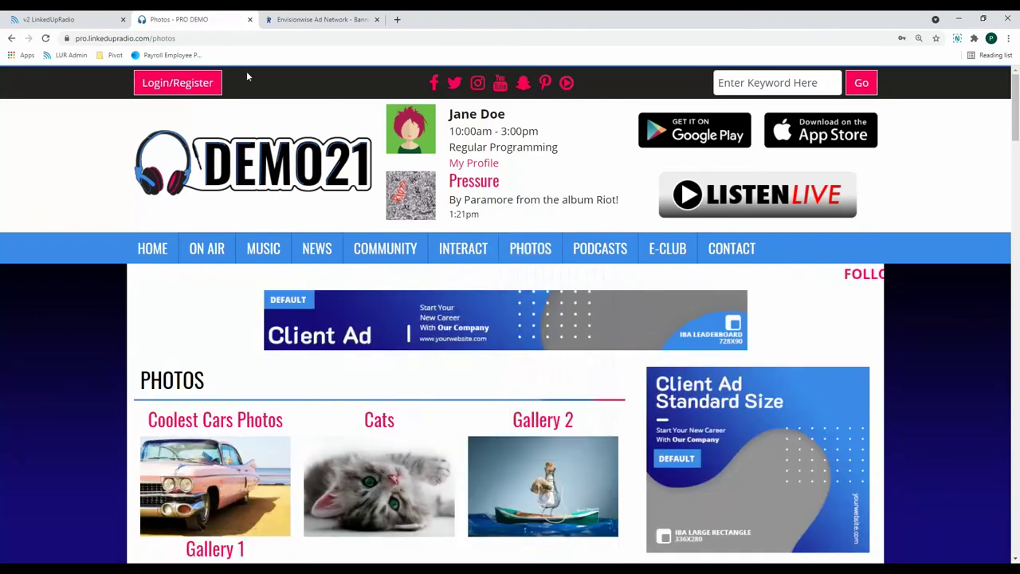
left_click(212, 38)
right_click(212, 39)
left_click(236, 101)
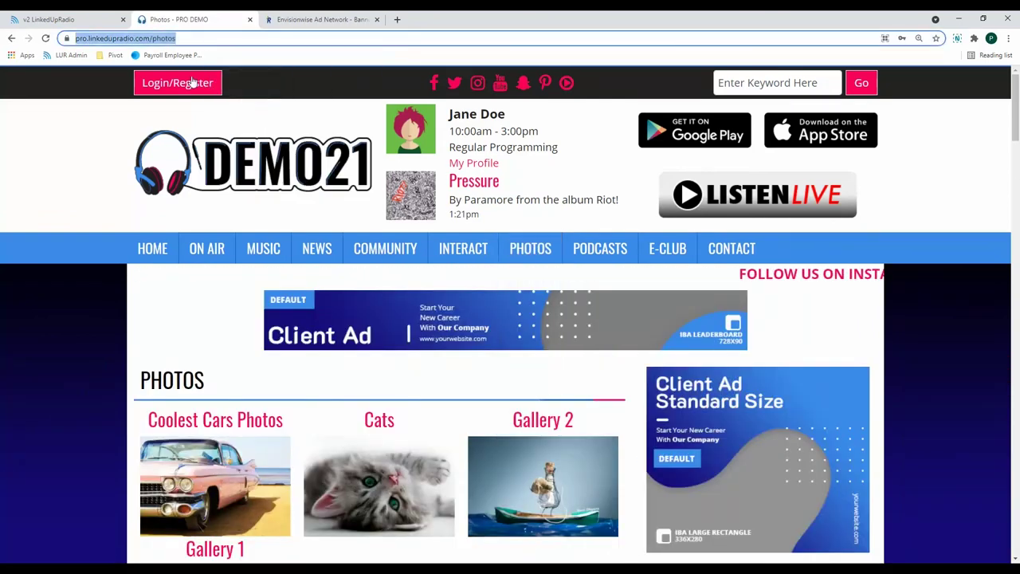
left_click(316, 21)
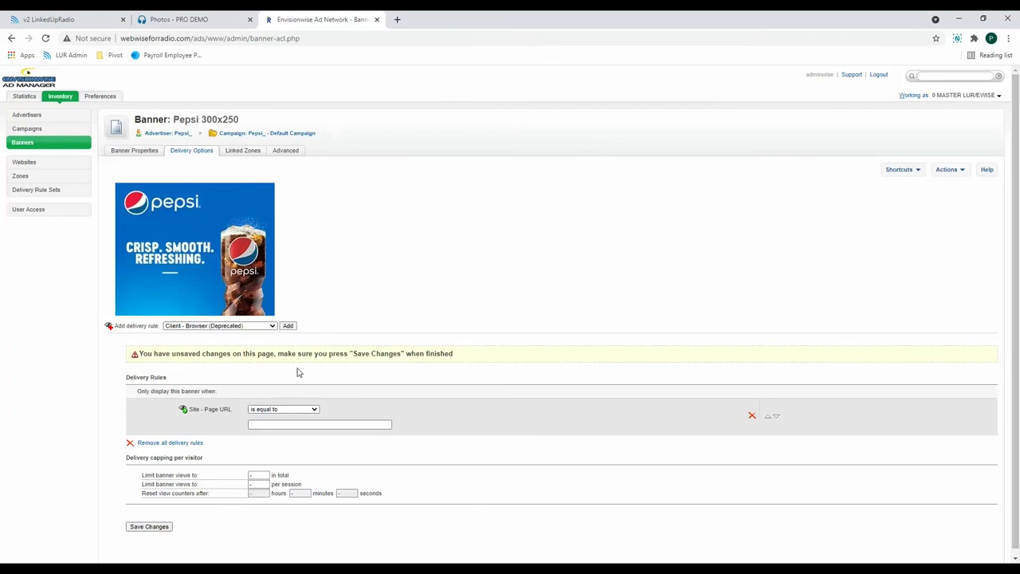
left_click(256, 423)
right_click(256, 424)
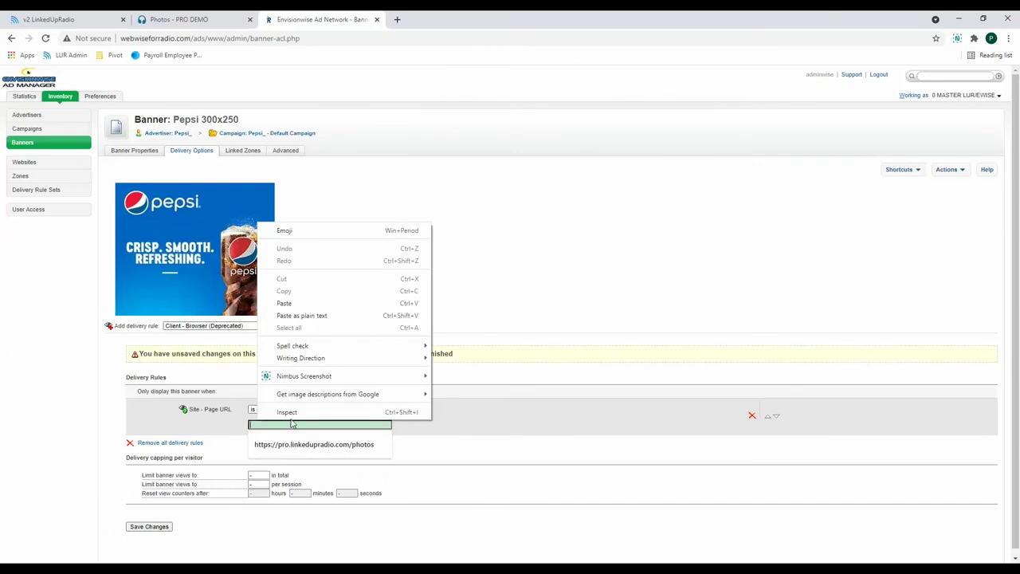
left_click(316, 304)
left_click(459, 403)
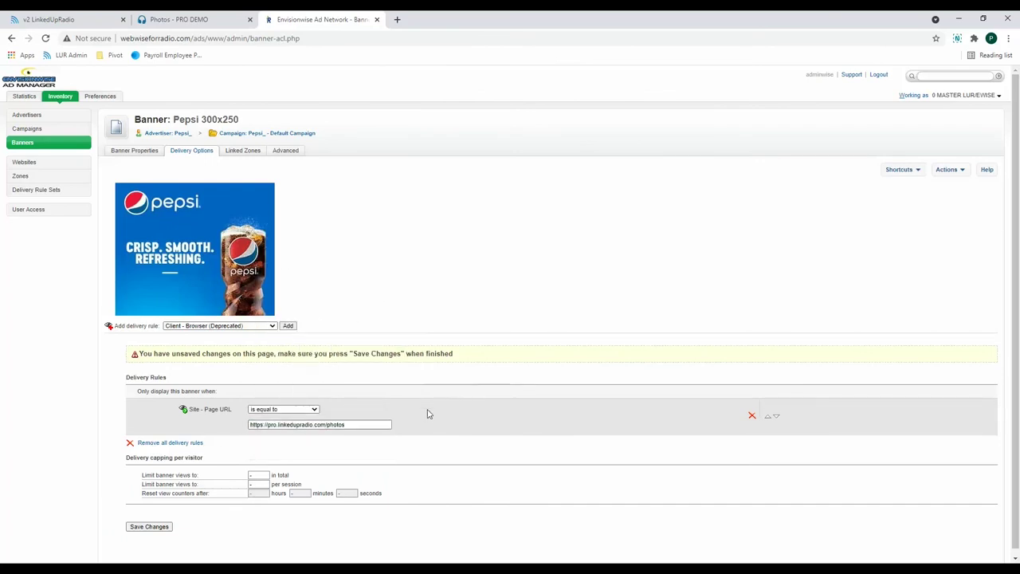
left_click(162, 526)
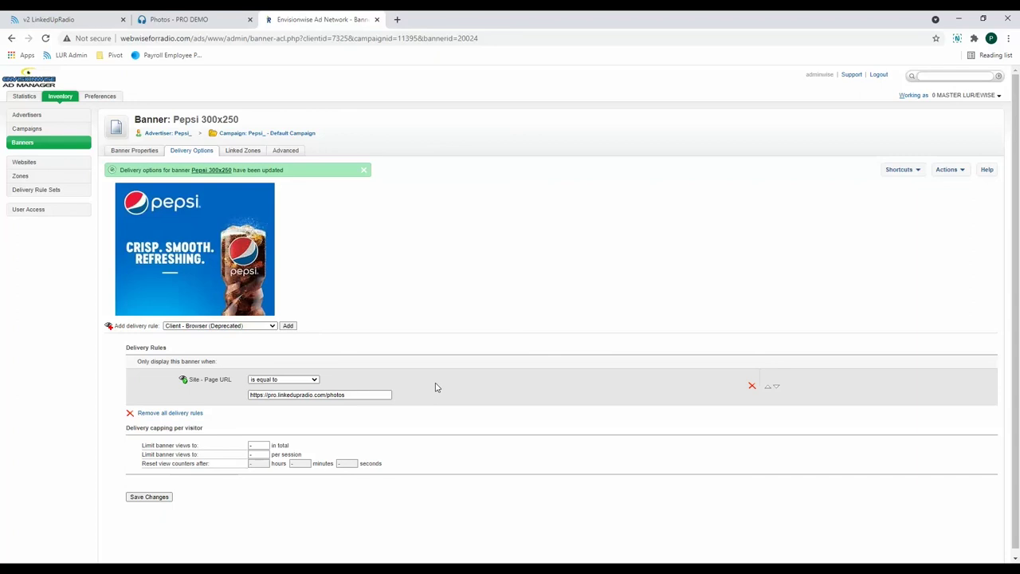
Add a Time - Day of week delivery rule to the Pepsi banner.
left_click(249, 327)
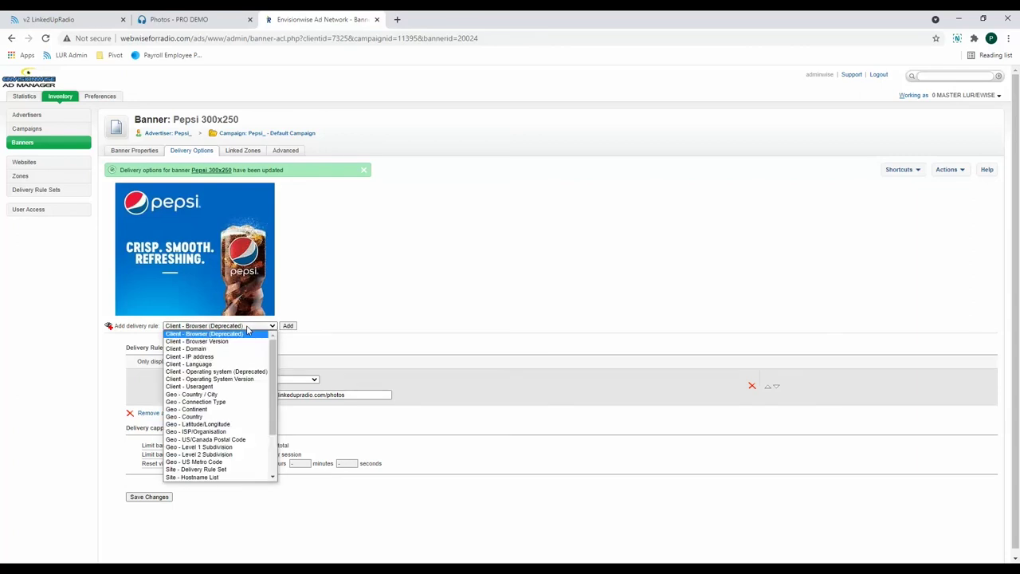
scroll(239, 367, "down", 3)
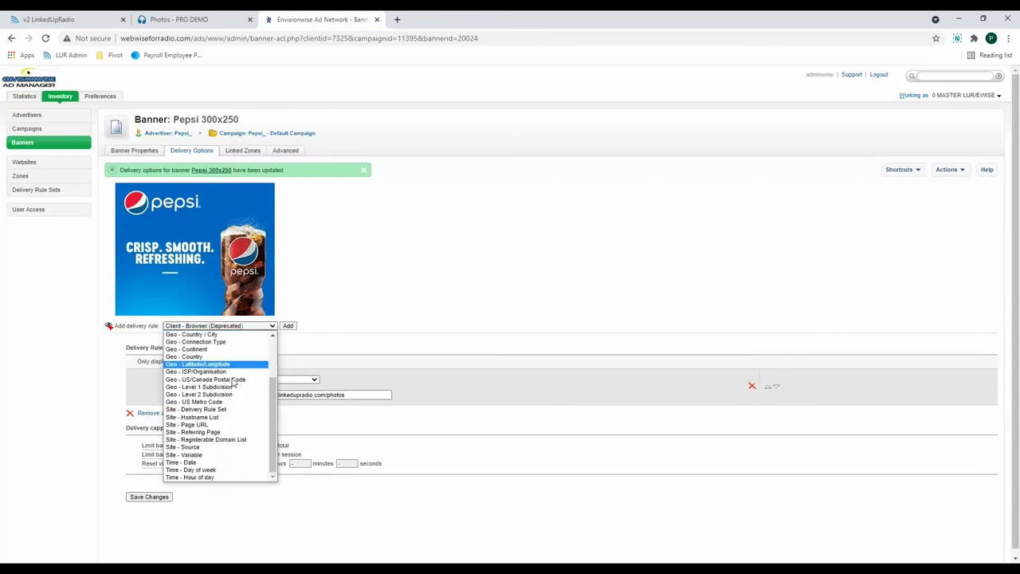
left_click(246, 470)
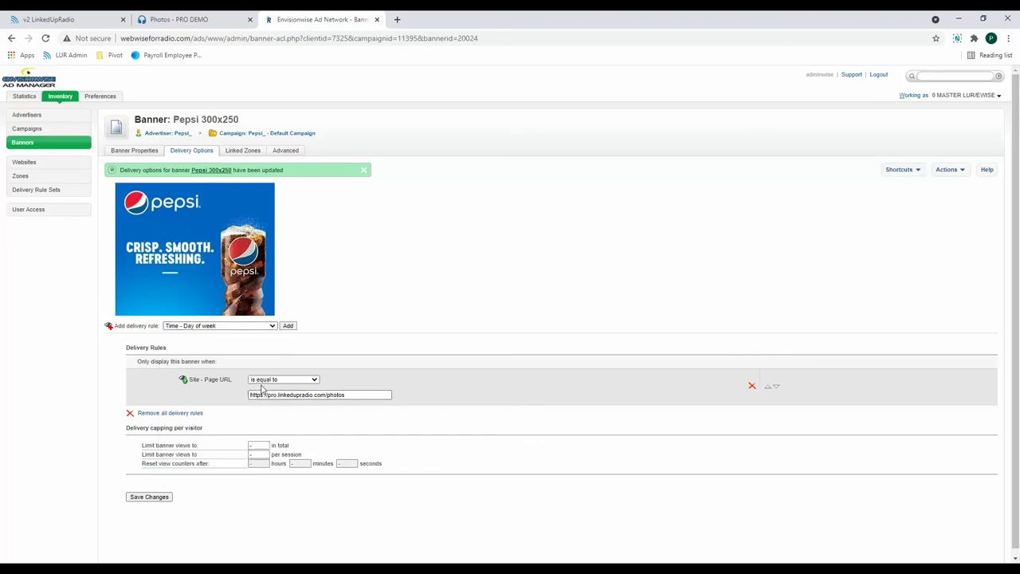
left_click(290, 326)
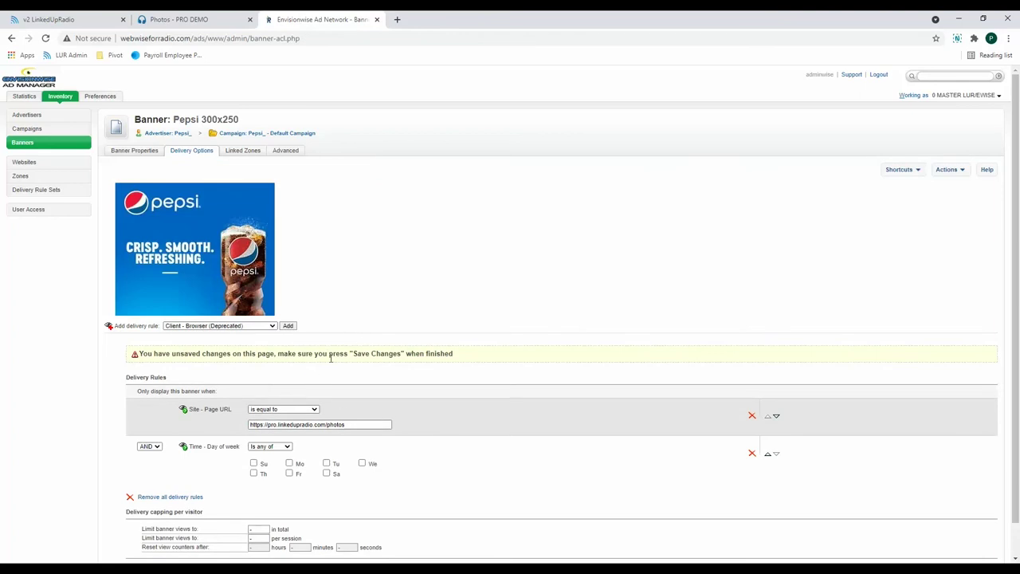
Set the day rule to Is any of Monday and Tuesday, then return to the website admin.
left_click(271, 447)
left_click(267, 463)
left_click(273, 447)
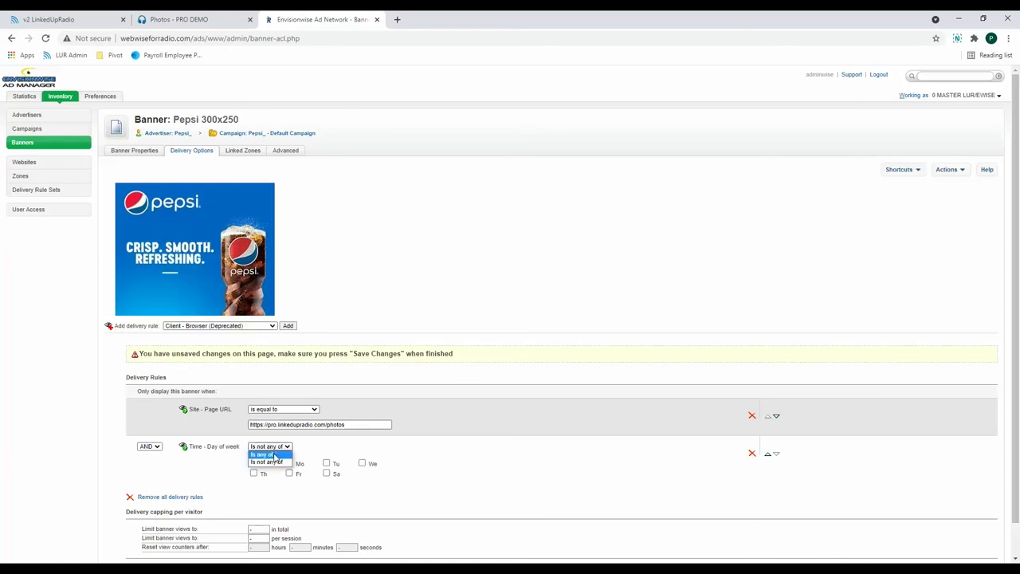
left_click(277, 457)
left_click(289, 463)
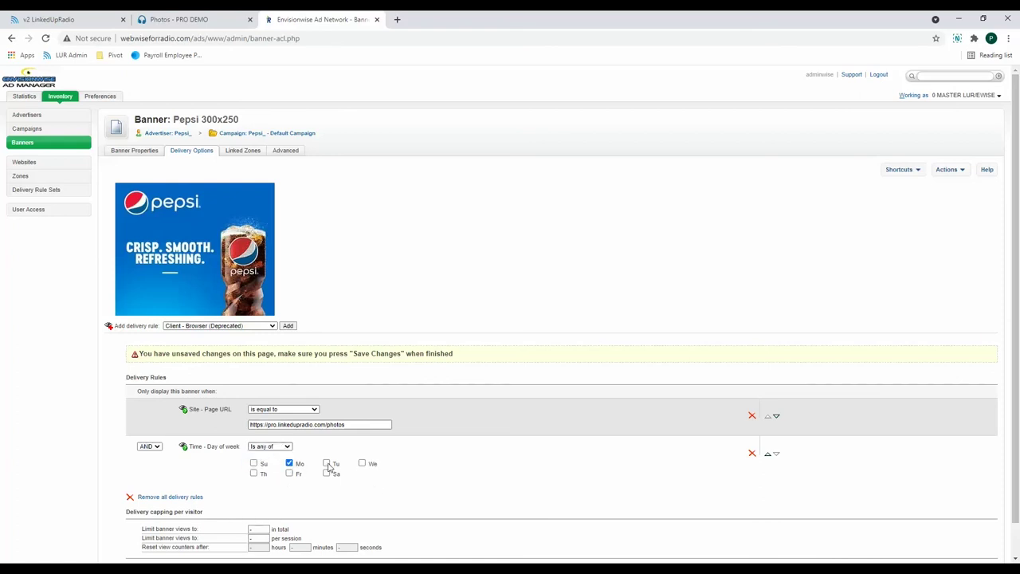
left_click(326, 463)
scroll(409, 454, "down", 2)
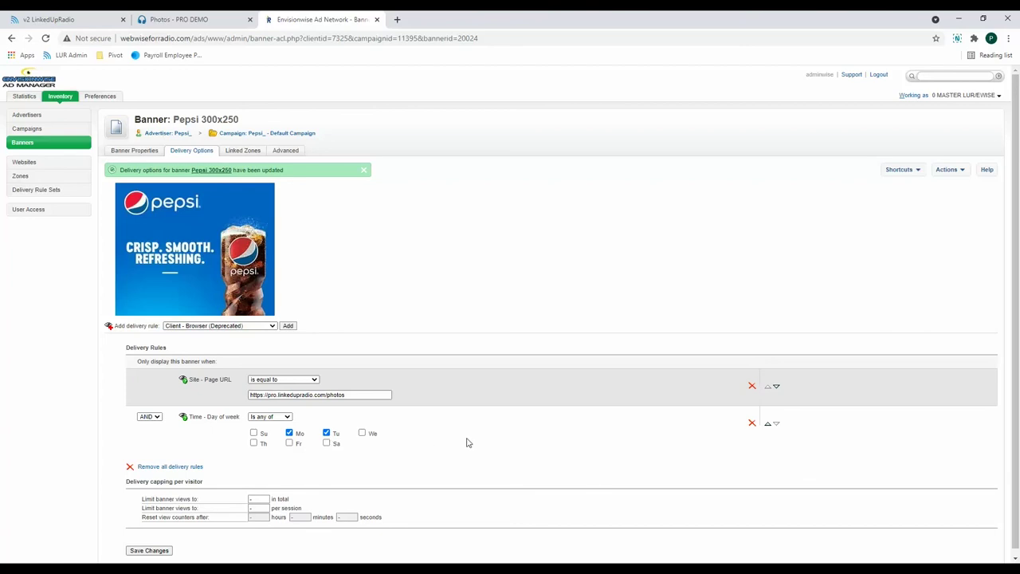
left_click(78, 21)
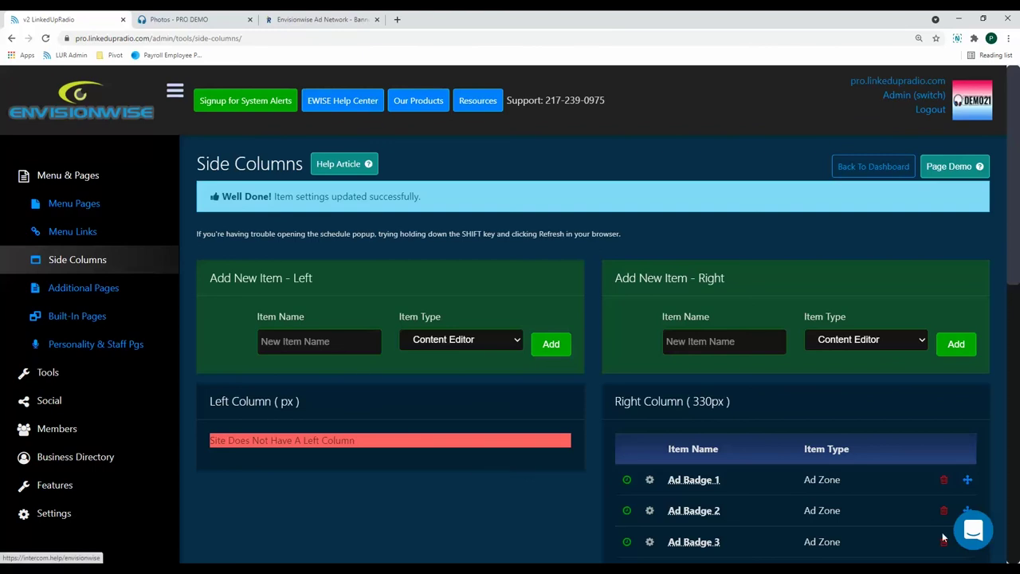
Open the Intercom support chat over the Side Columns page.
left_click(976, 532)
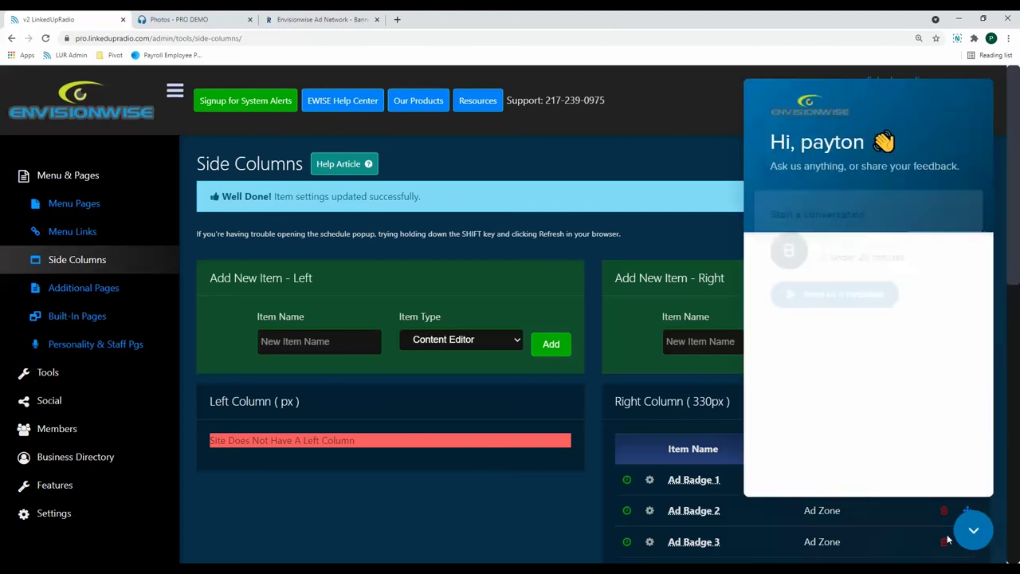